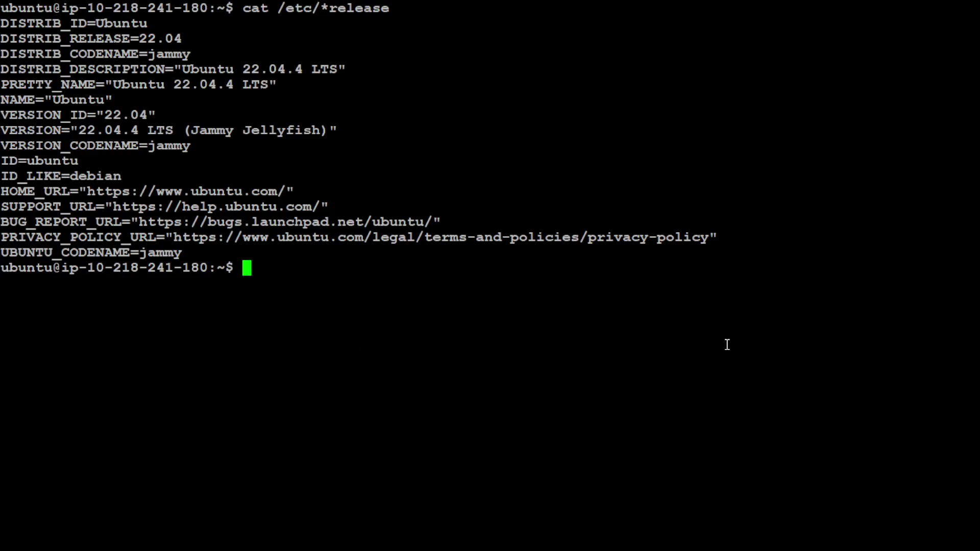
Check the A10G GPU and CUDA 12.2 with nvidia-smi, clear, then view conda 24.1.2 info
{"action": "type", "text": "nvidia-smi"}
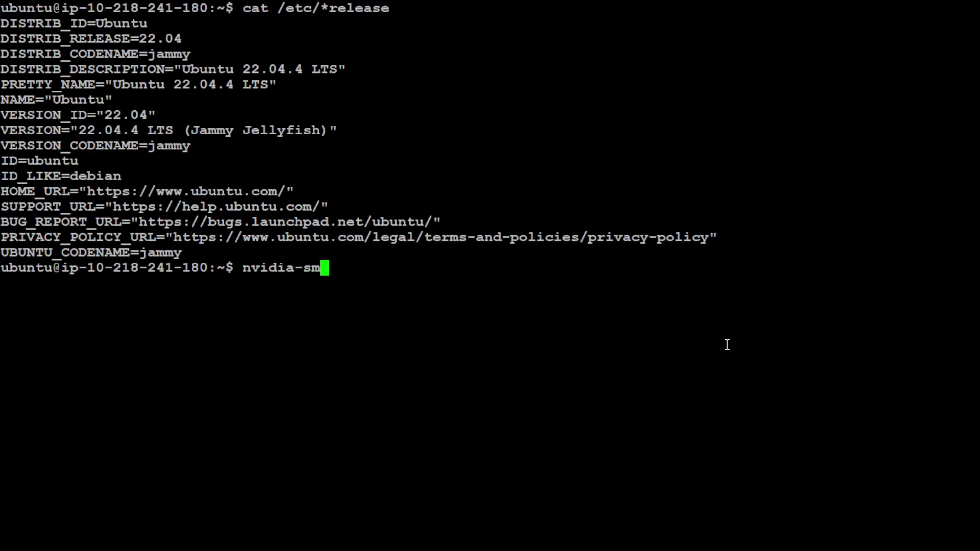
{"action": "key", "text": "Return"}
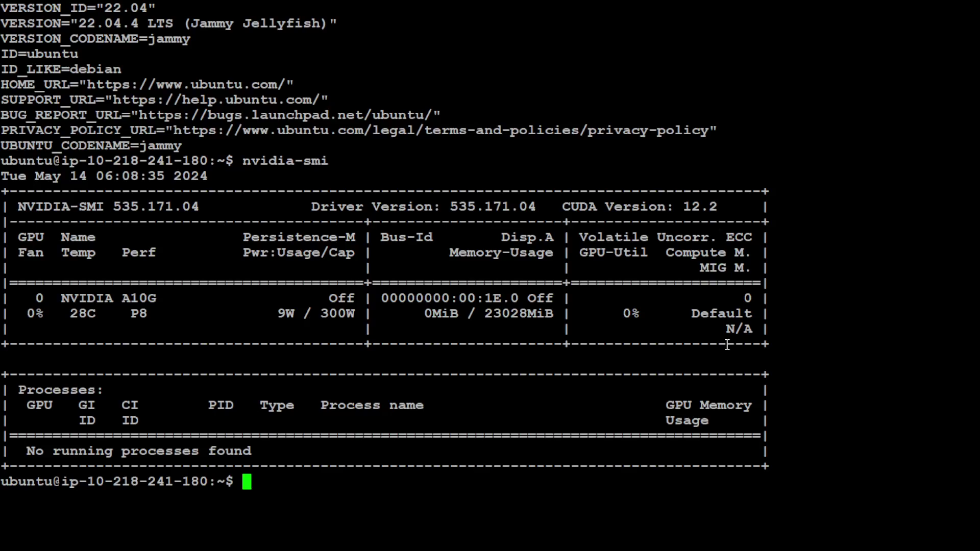
{"action": "type", "text": "clear"}
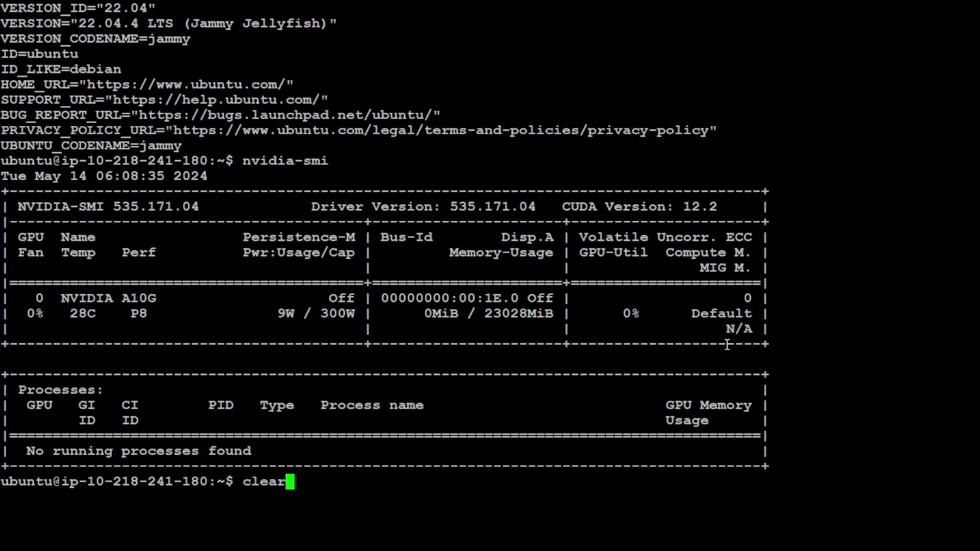
{"action": "key", "text": "Return"}
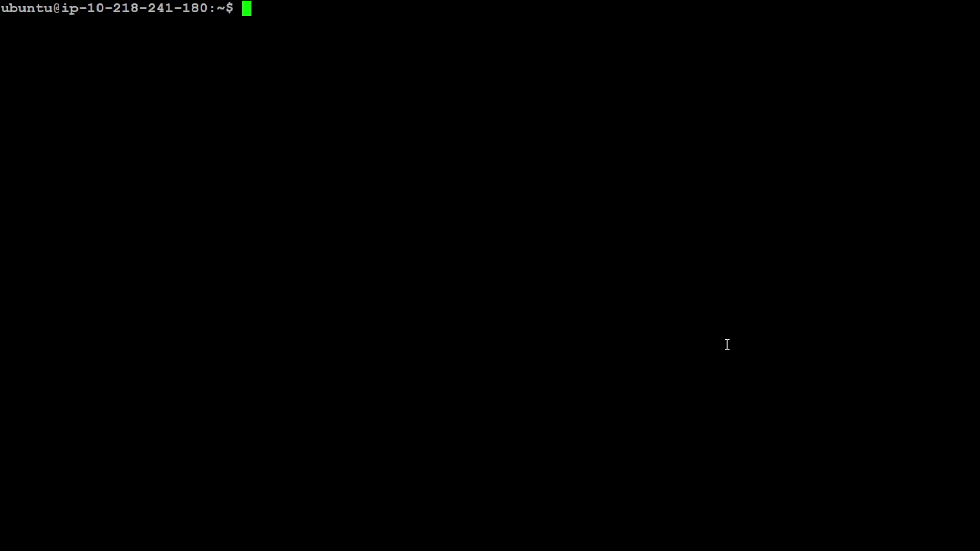
{"action": "type", "text": "conda info"}
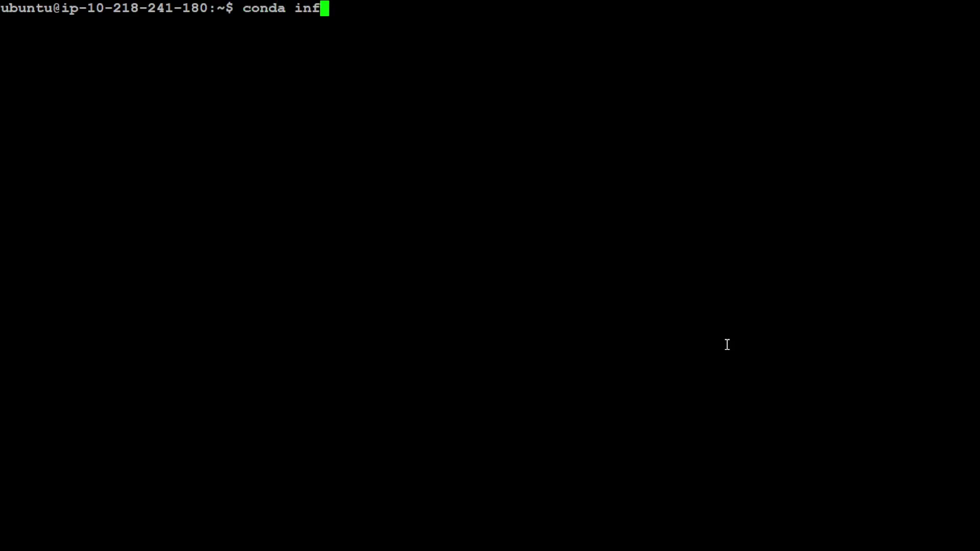
{"action": "key", "text": "Return"}
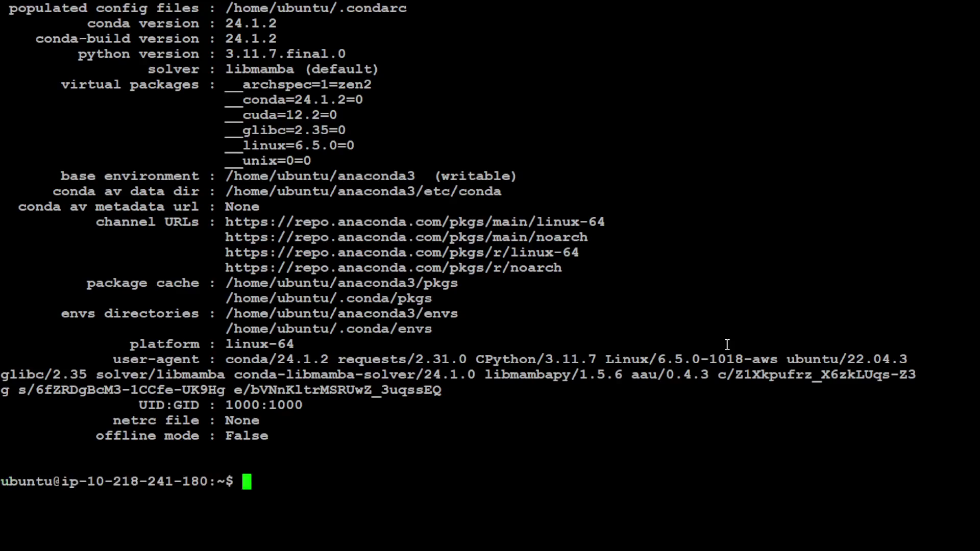
Create the voicecraft conda environment with Python 3.9.16, confirming the package install
{"action": "type", "text": "clear"}
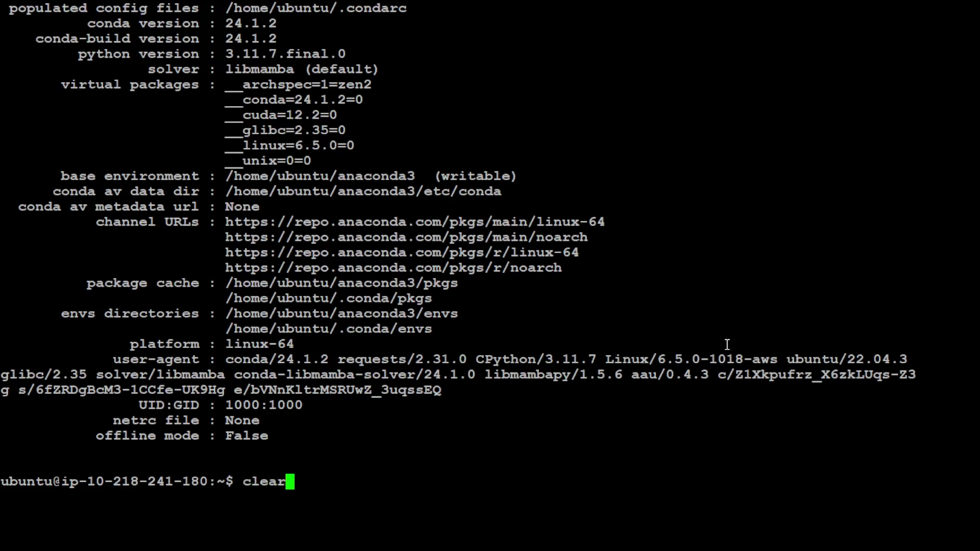
{"action": "key", "text": "Return"}
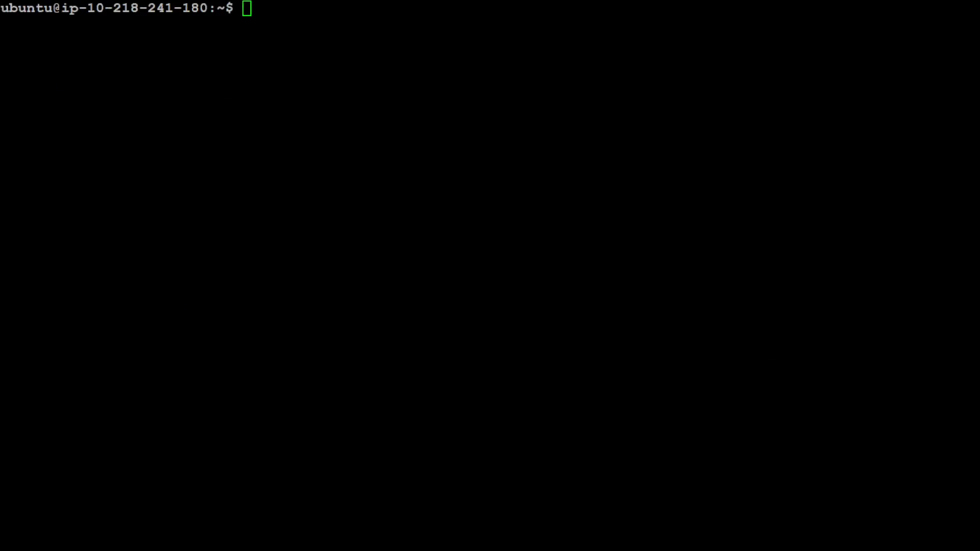
{"action": "right_click", "coordinate": [496, 243]}
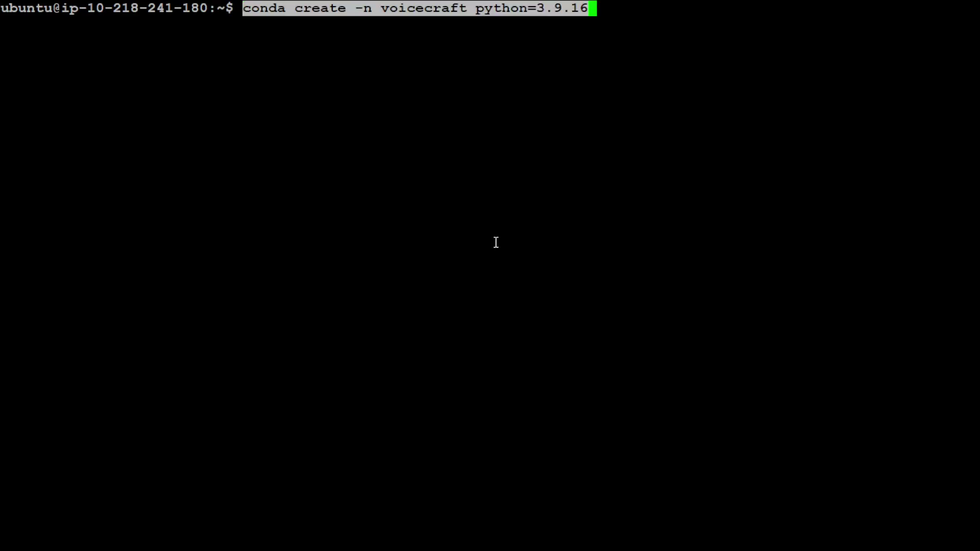
{"action": "key", "text": "Return"}
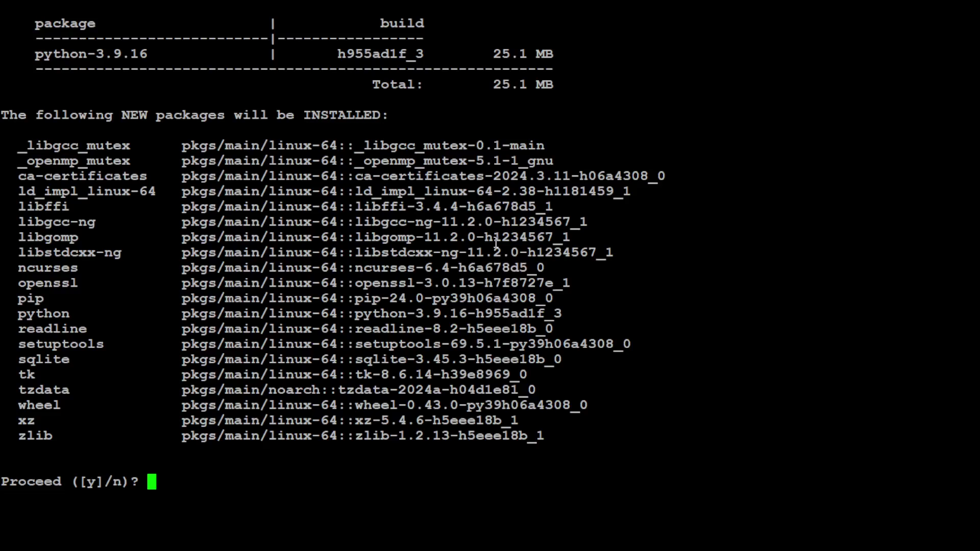
{"action": "type", "text": "y"}
{"action": "key", "text": "Return"}
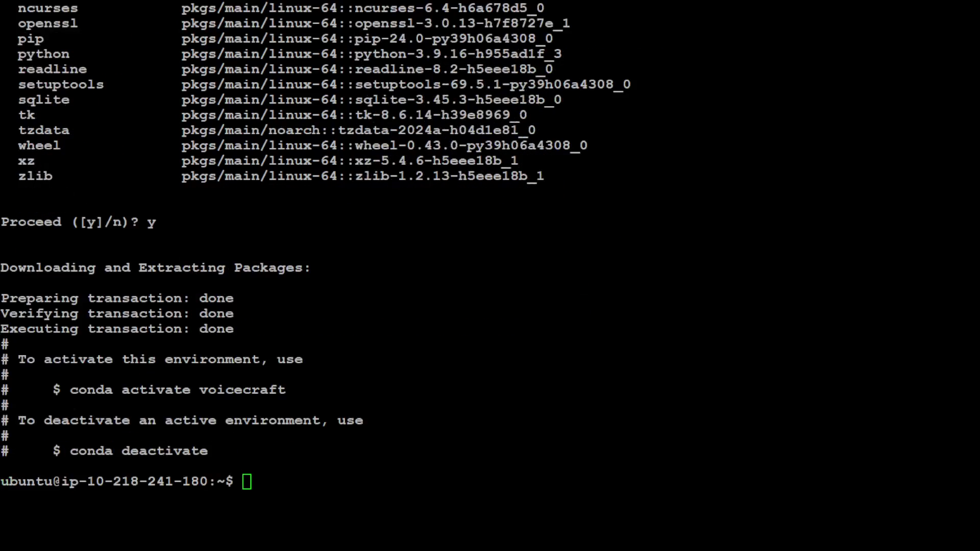
Activate the voicecraft environment with conda activate voicecraft
{"action": "left_click_drag", "start_coordinate": [70, 390], "coordinate": [280, 389]}
{"action": "right_click", "coordinate": [280, 389]}
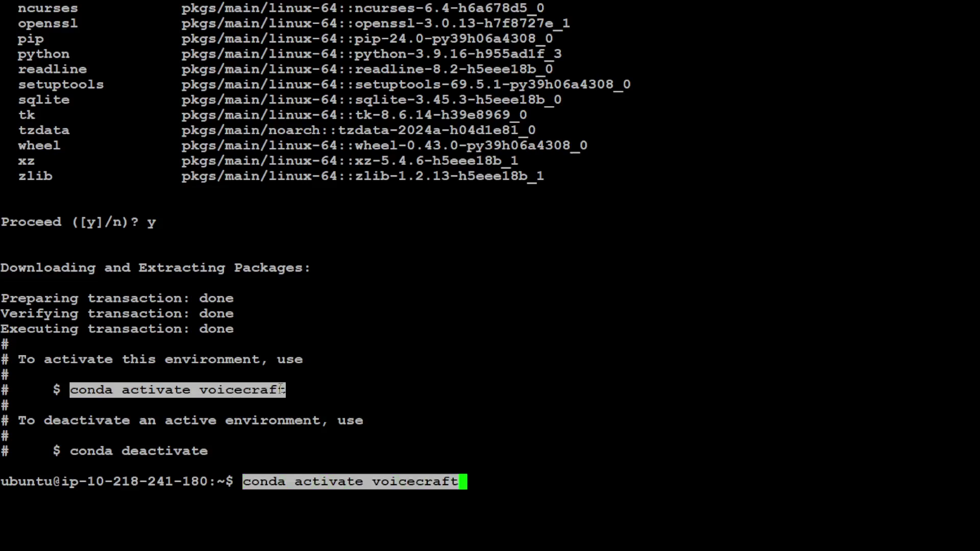
{"action": "key", "text": "Return"}
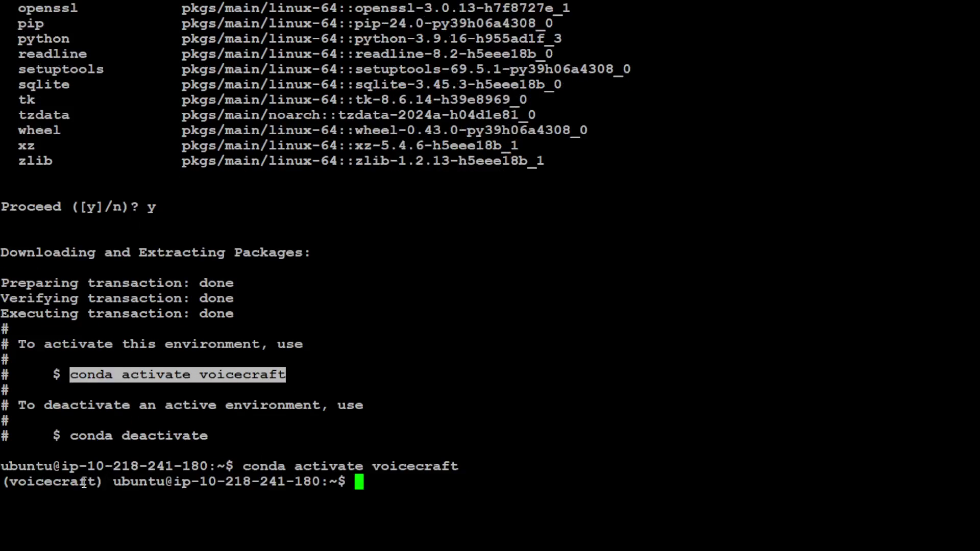
{"action": "left_click", "coordinate": [621, 362]}
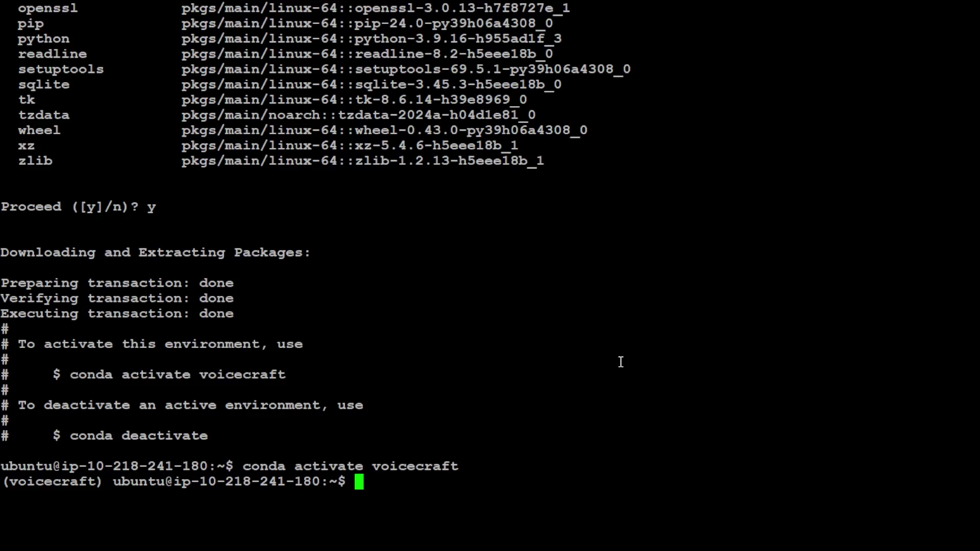
Clear the screen and pip-install audiocraft from the facebookresearch GitHub repository
{"action": "type", "text": "clear"}
{"action": "key", "text": "Return"}
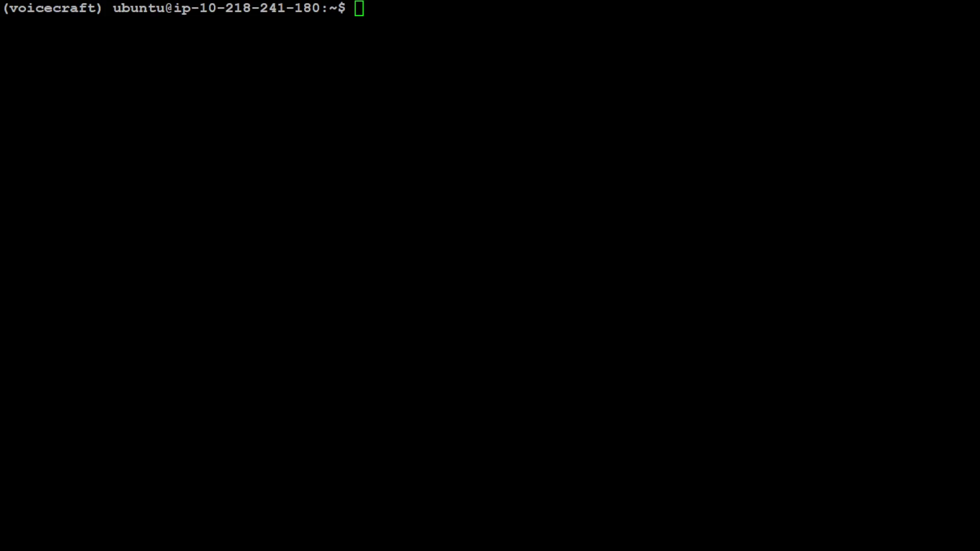
{"action": "right_click", "coordinate": [808, 235]}
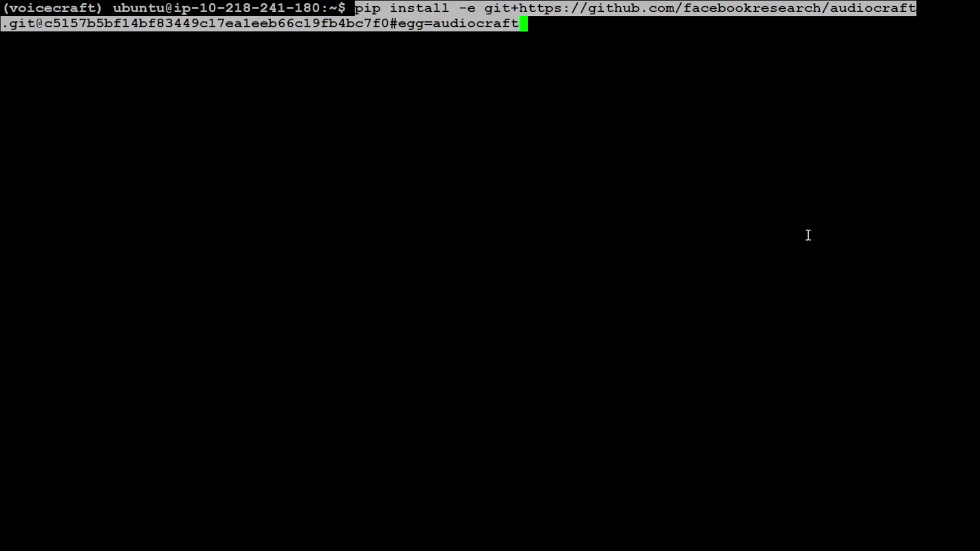
{"action": "key", "text": "Return"}
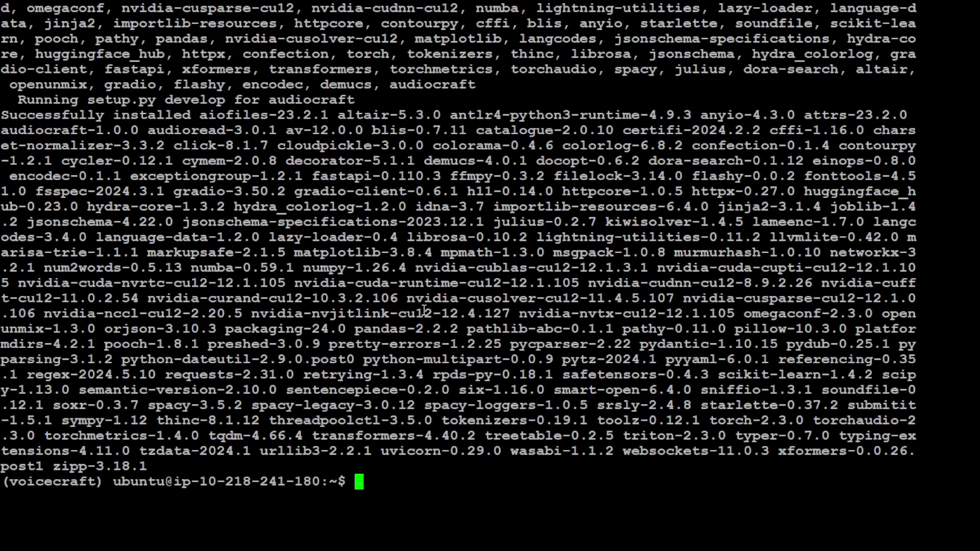
{"action": "right_click", "coordinate": [424, 273]}
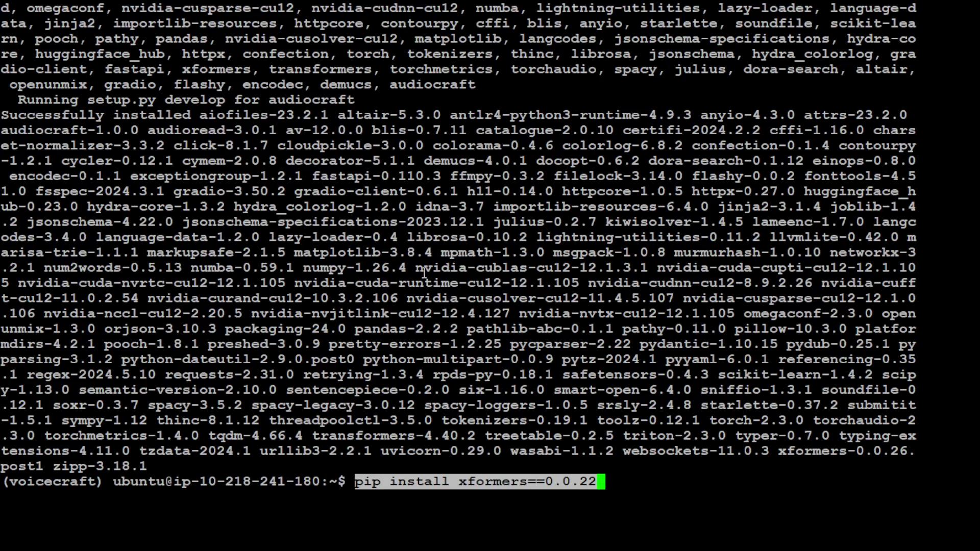
Install xformers 0.0.22, then torchaudio 2.0.2 with torch 2.0.1 via pip
{"action": "key", "text": "Return"}
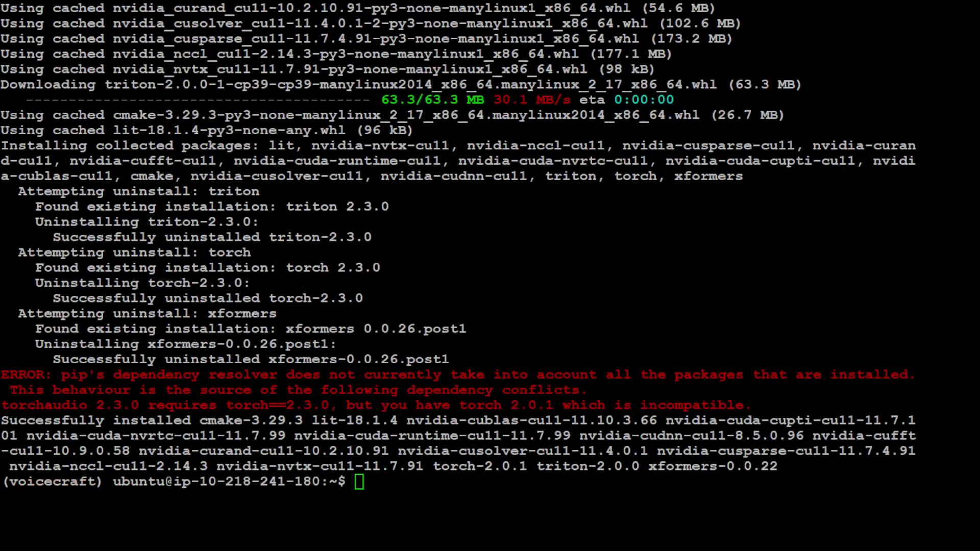
{"action": "right_click", "coordinate": [514, 283]}
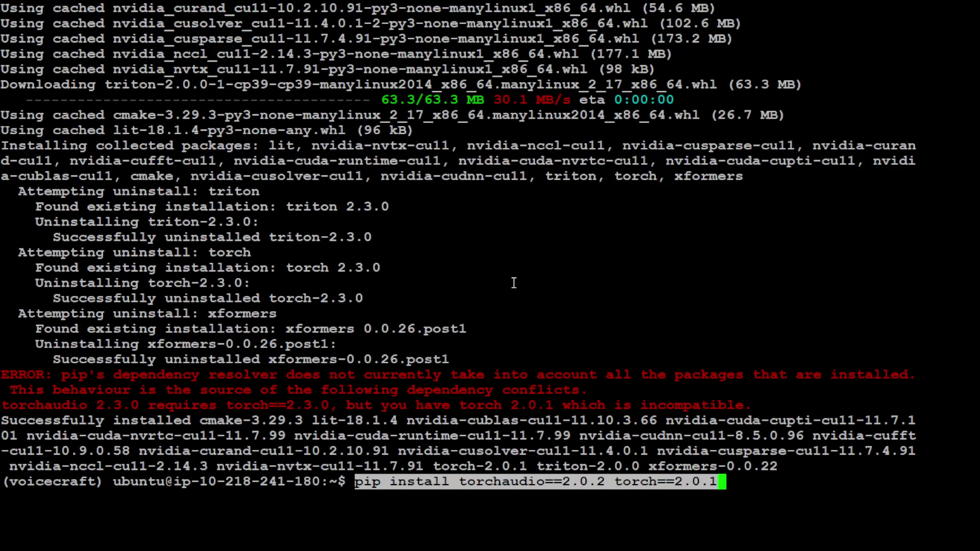
{"action": "key", "text": "Return"}
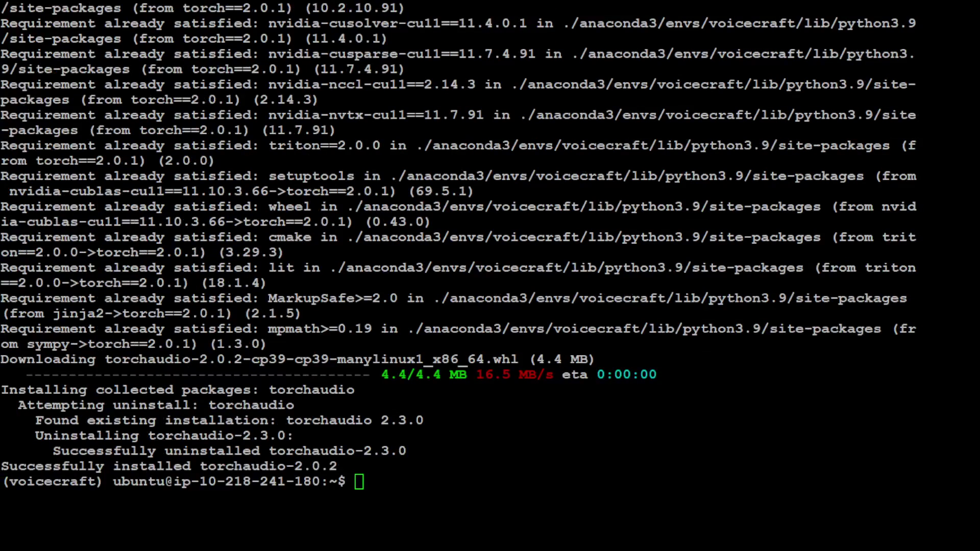
{"action": "right_click", "coordinate": [627, 431]}
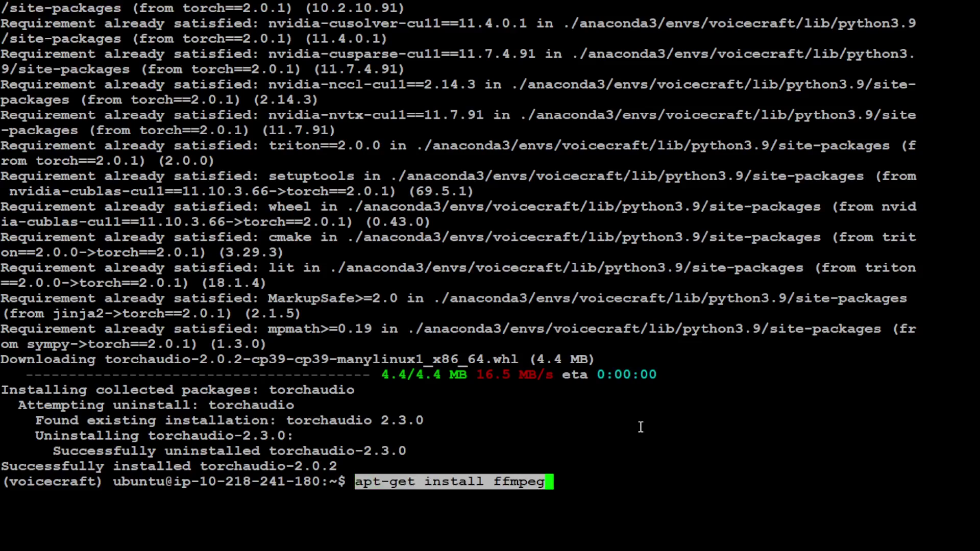
Install ffmpeg with apt-get, rerunning it with sudo
{"action": "key", "text": "Return"}
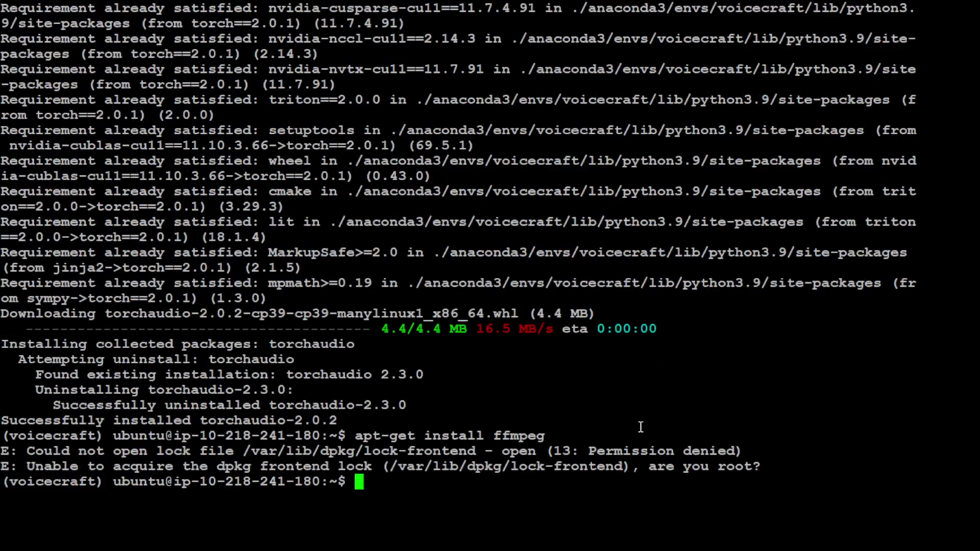
{"action": "type", "text": "sudo"}
{"action": "right_click", "coordinate": [618, 380]}
{"action": "key", "text": "Return"}
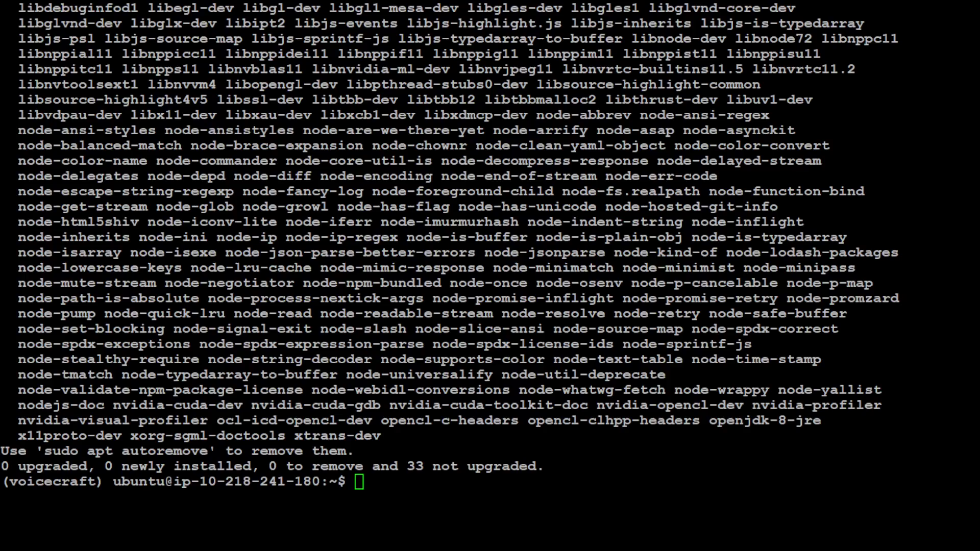
Install espeak-ng with sudo apt-get, answering Y at the continue prompt
{"action": "right_click", "coordinate": [259, 296]}
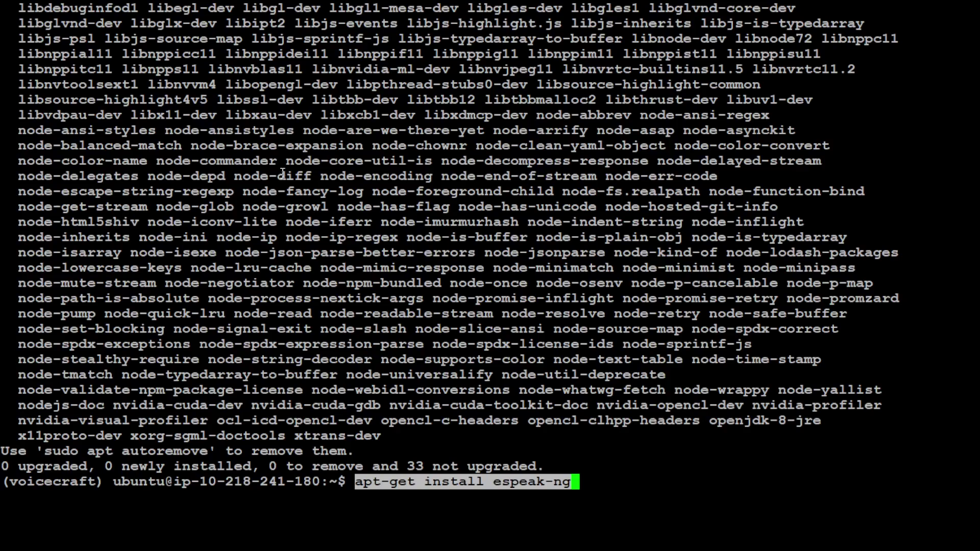
{"action": "key", "text": "Return"}
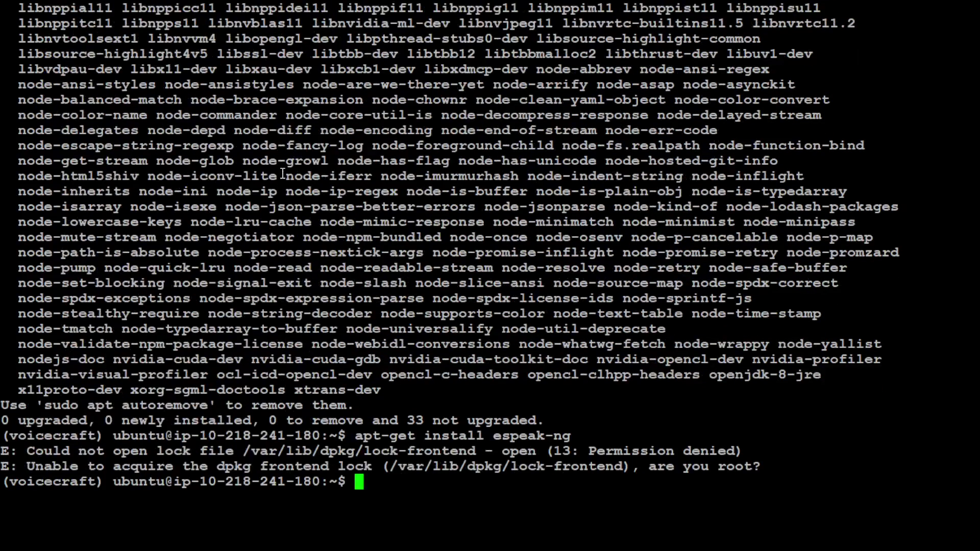
{"action": "type", "text": "s"}
{"action": "key", "text": "ctrl+l"}
{"action": "type", "text": "udo"}
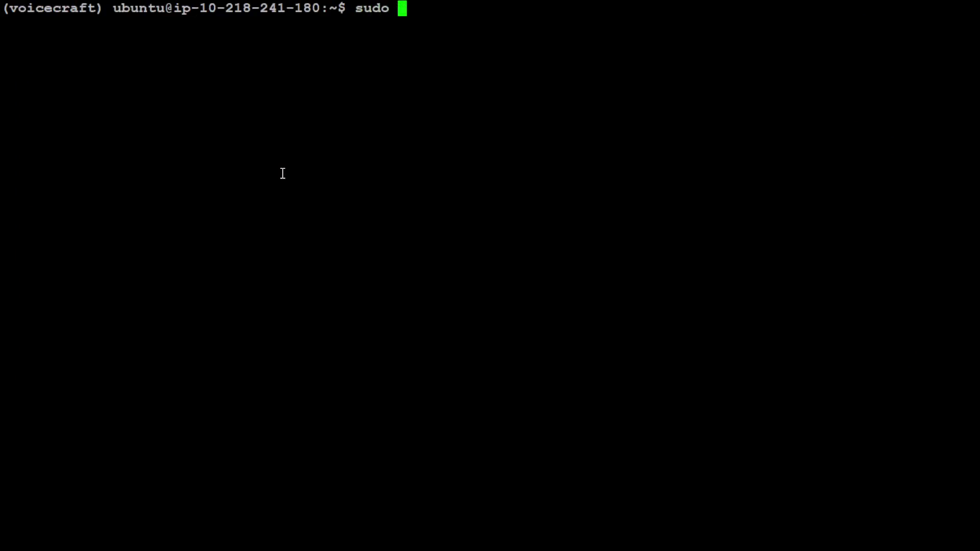
{"action": "right_click", "coordinate": [283, 173]}
{"action": "key", "text": "Return"}
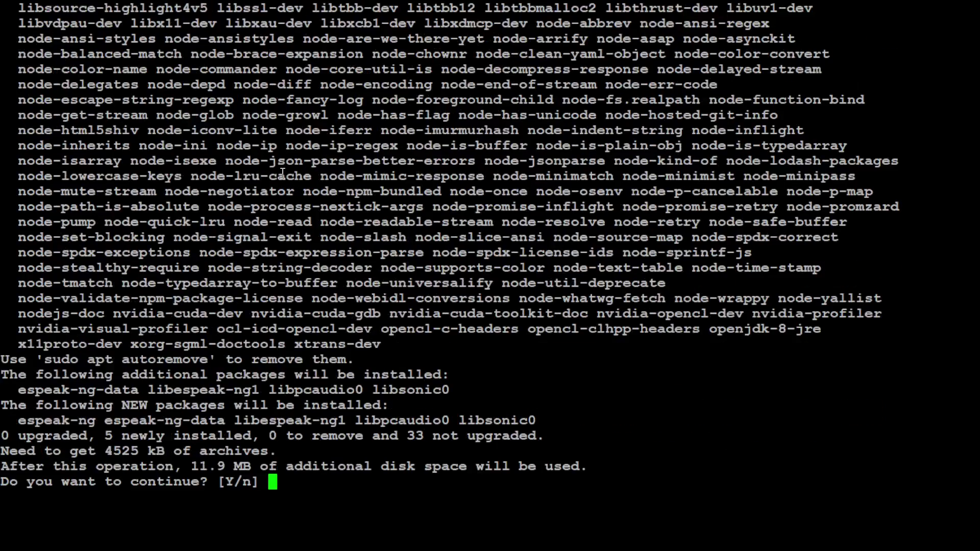
{"action": "type", "text": "Y"}
{"action": "key", "text": "Return"}
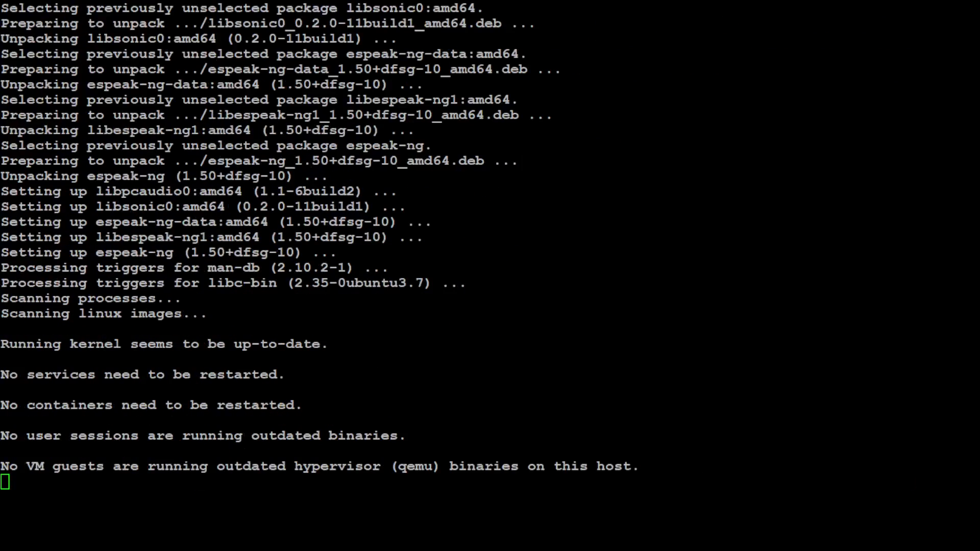
Pip-install tensorboard 2.16.2, then phonemizer 3.2.1, datasets 2.16.0, torchmetrics 0.11.1 and huggingface_hub 0.22.2
{"action": "right_click", "coordinate": [459, 326]}
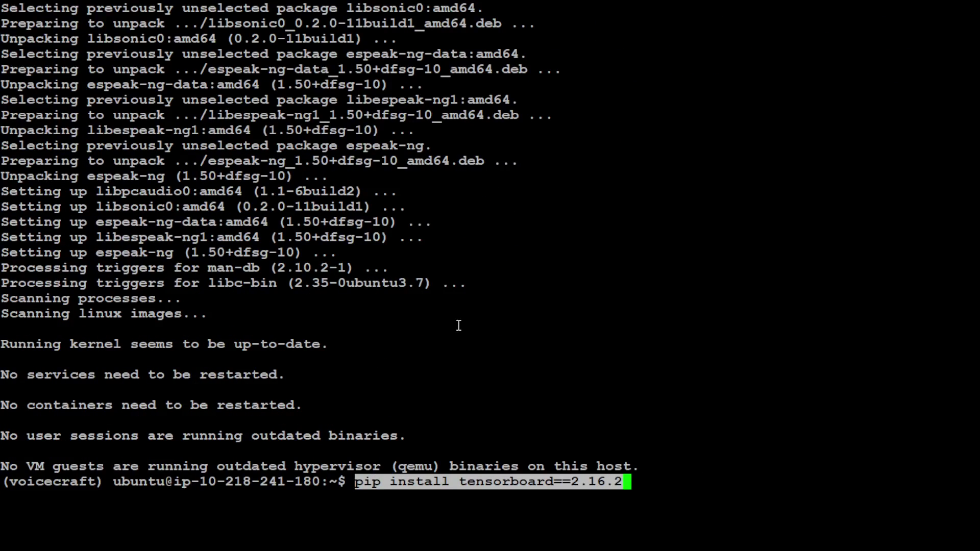
{"action": "key", "text": "Return"}
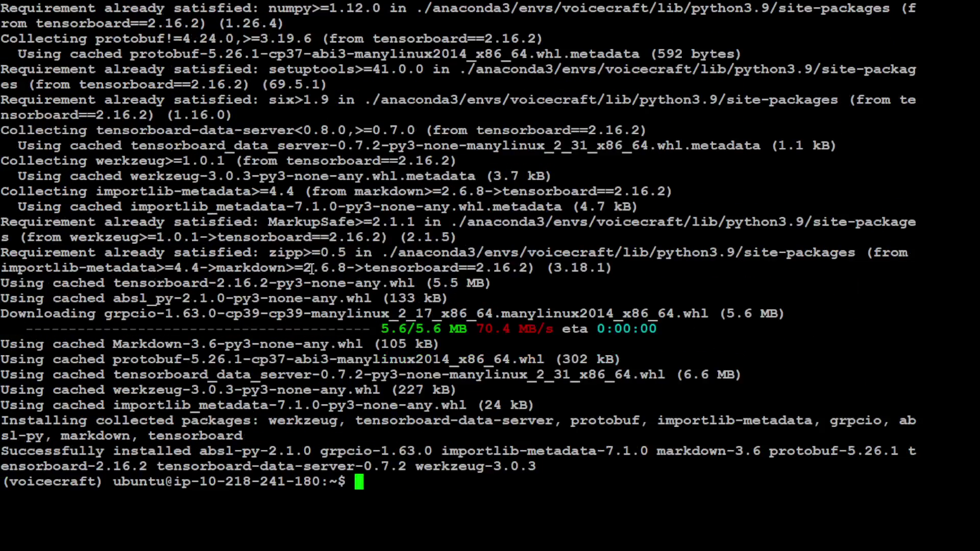
{"action": "right_click", "coordinate": [309, 238]}
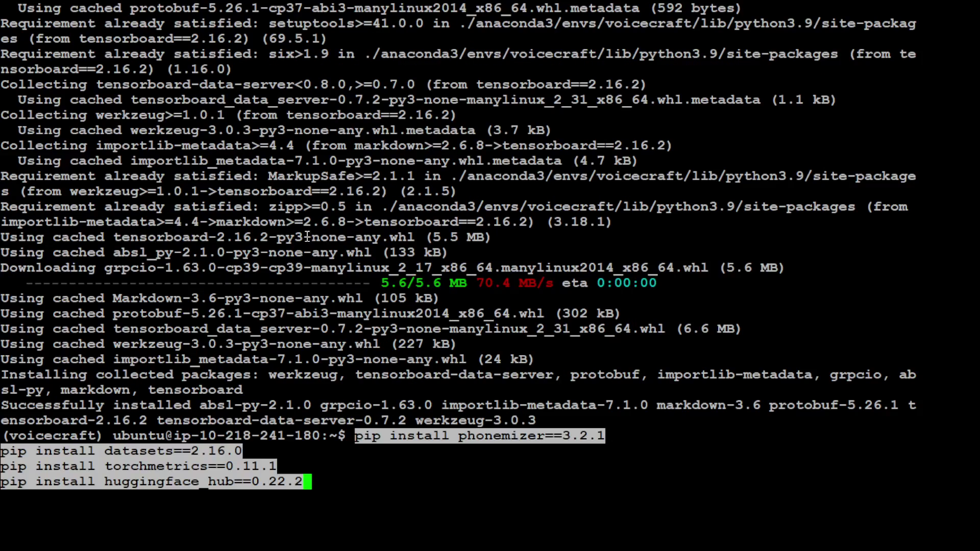
{"action": "key", "text": "Return"}
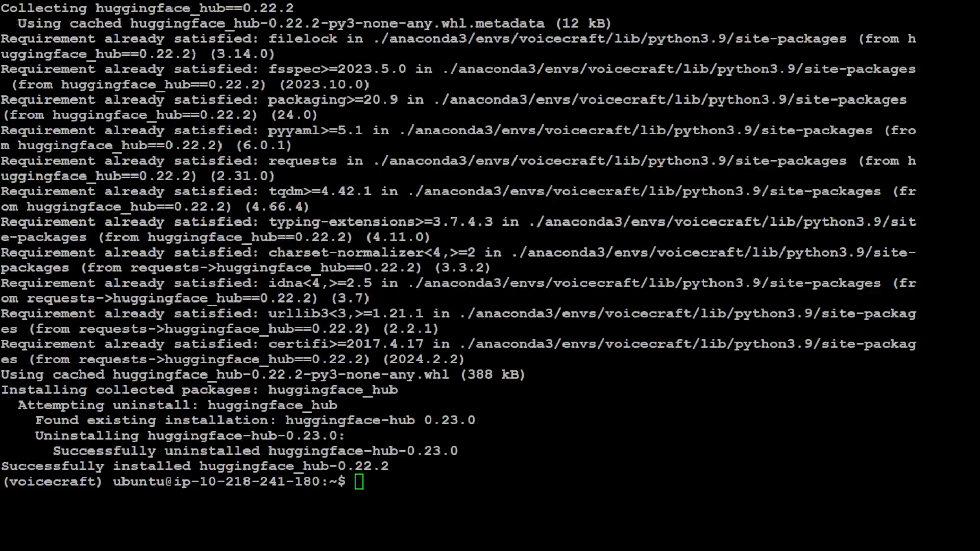
{"action": "right_click", "coordinate": [323, 350]}
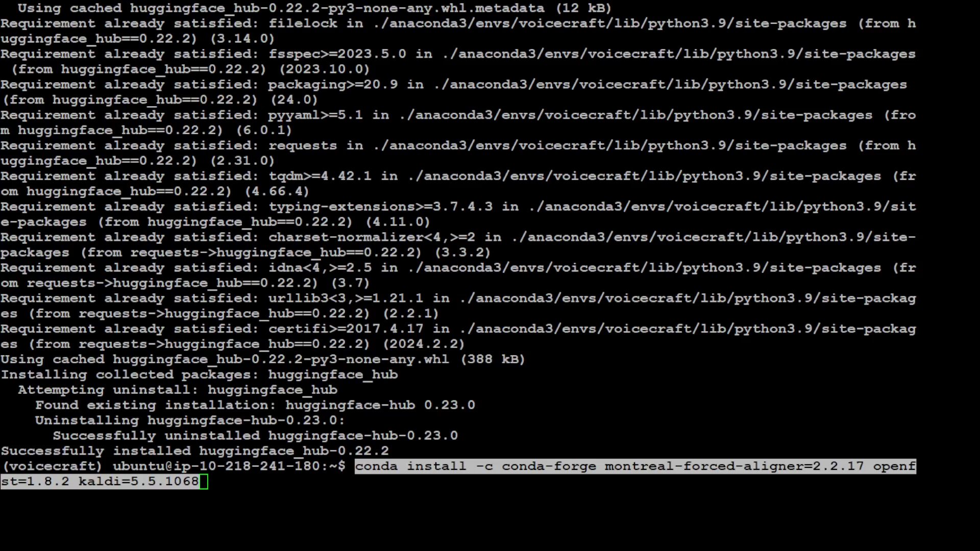
Install montreal-forced-aligner 2.2.17 with openfst and kaldi from conda-forge, confirming with y
{"action": "key", "text": "Return"}
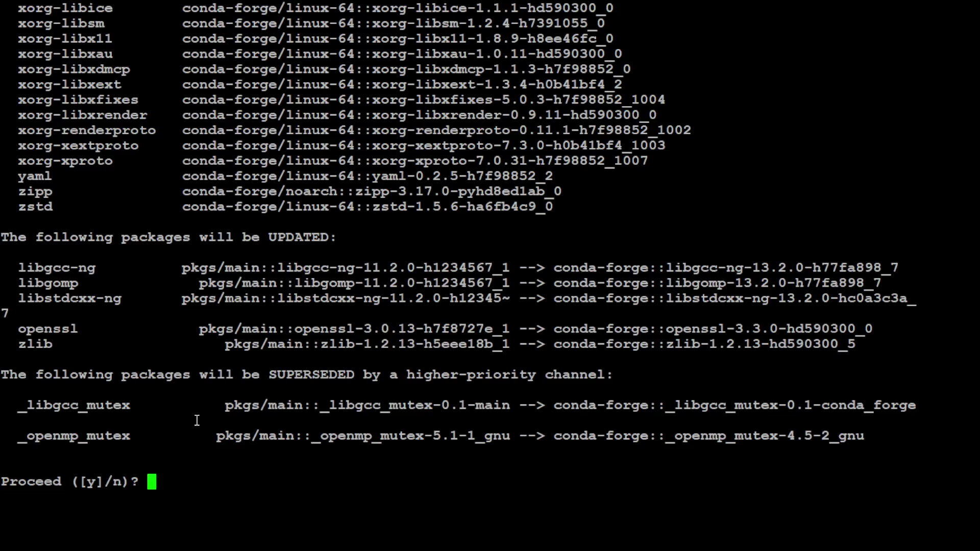
{"action": "type", "text": "y"}
{"action": "key", "text": "Return"}
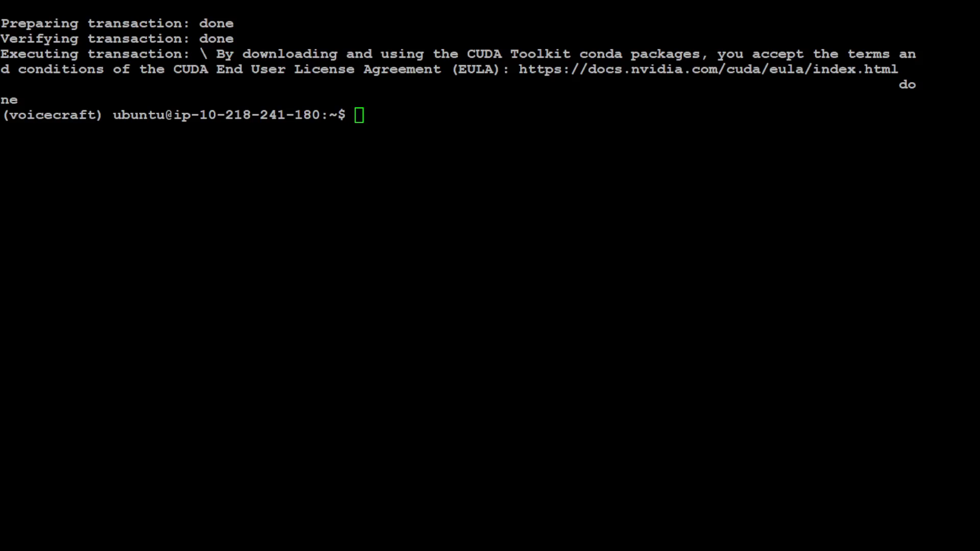
Download the english_us_arpa MFA dictionary and acoustic model
{"action": "left_click", "coordinate": [297, 274]}
{"action": "type", "text": "mfa model download dictionary english_us_arpa"}
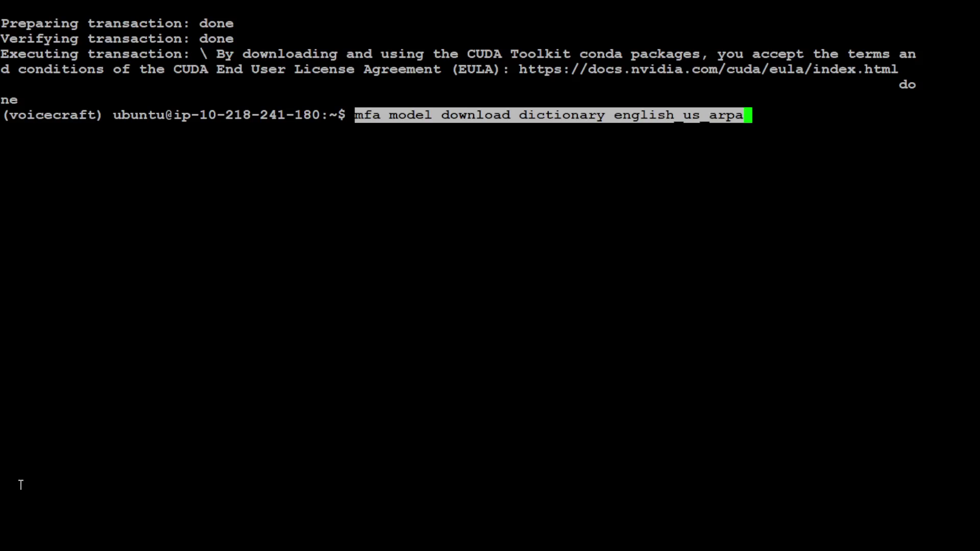
{"action": "key", "text": "Return"}
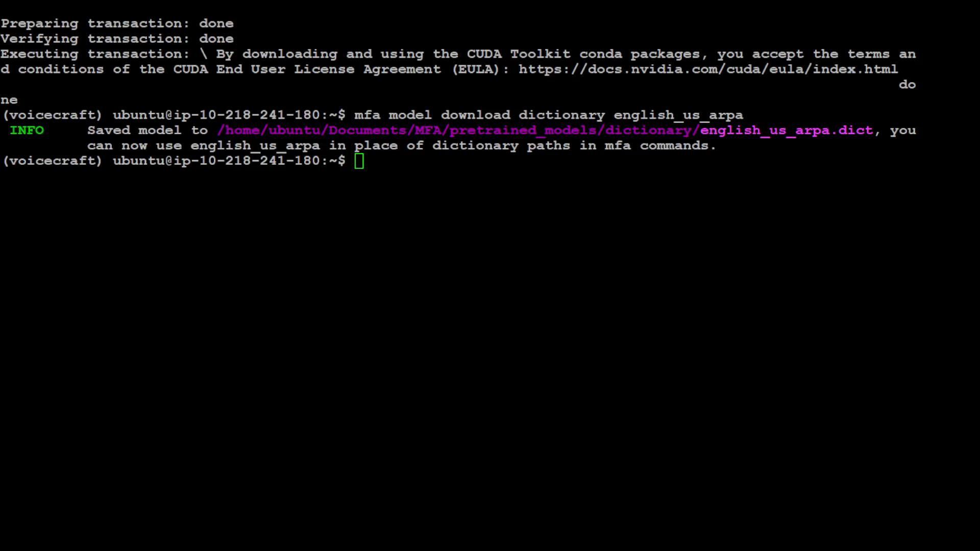
{"action": "type", "text": "mfa model download acoustic english_us_arpa"}
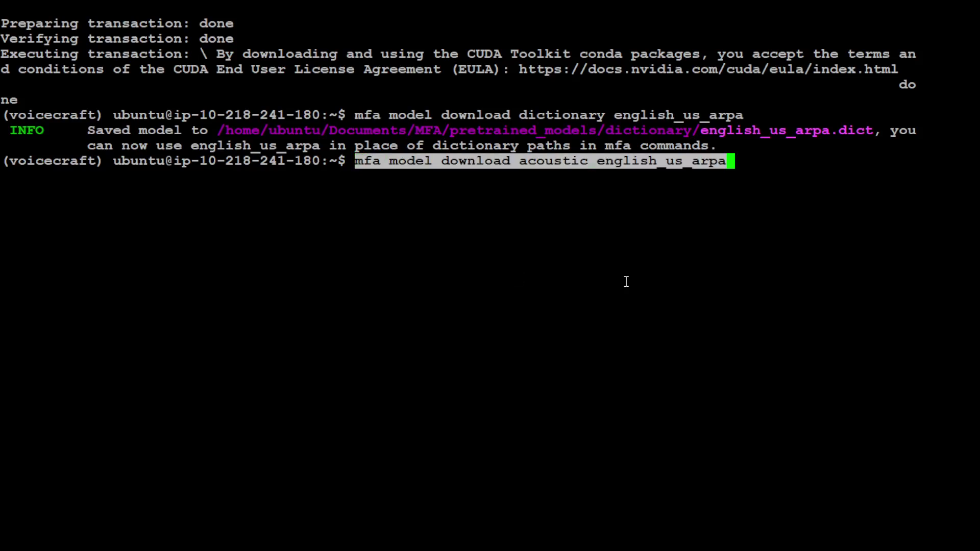
{"action": "key", "text": "Return"}
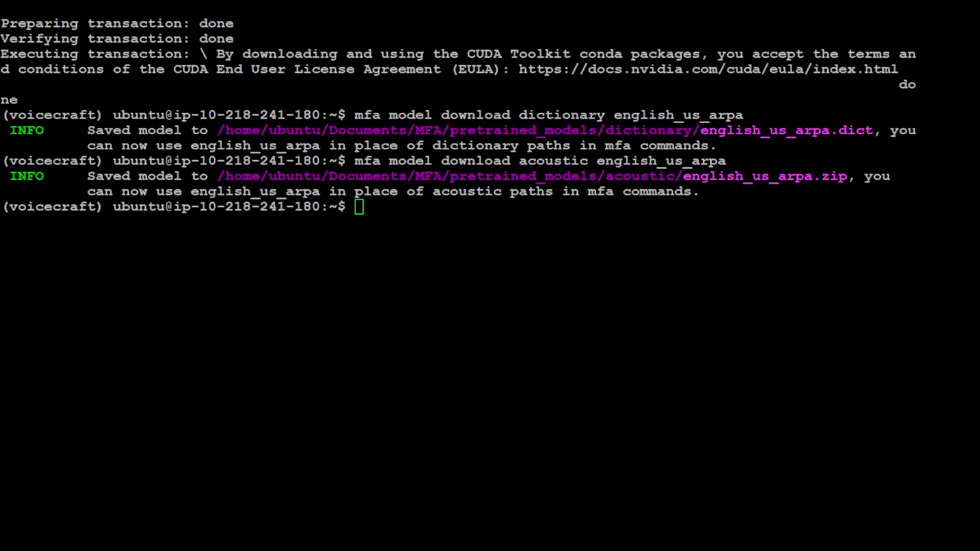
{"action": "right_click", "coordinate": [145, 338]}
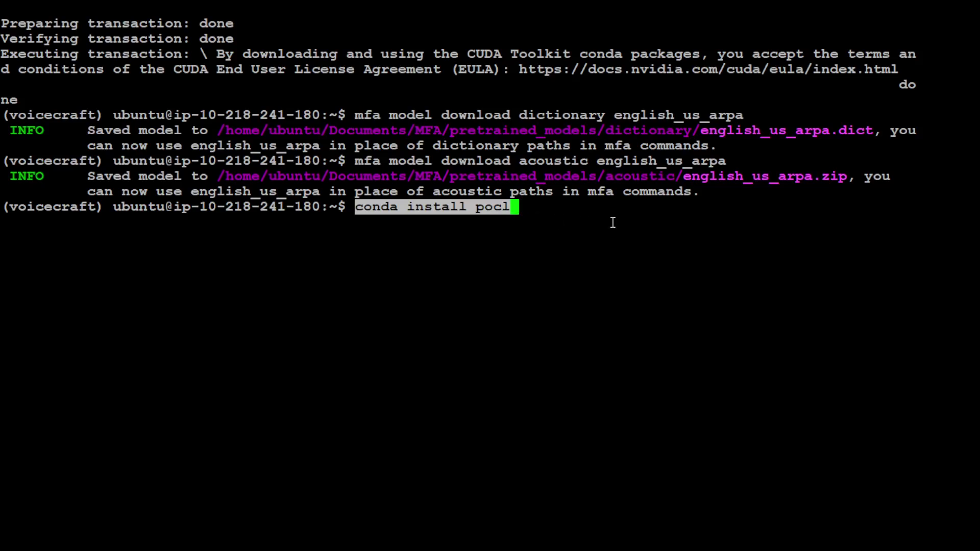
Install pocl 1.3 with clang 8.0.0 via conda, answering y to proceed
{"action": "key", "text": "Return"}
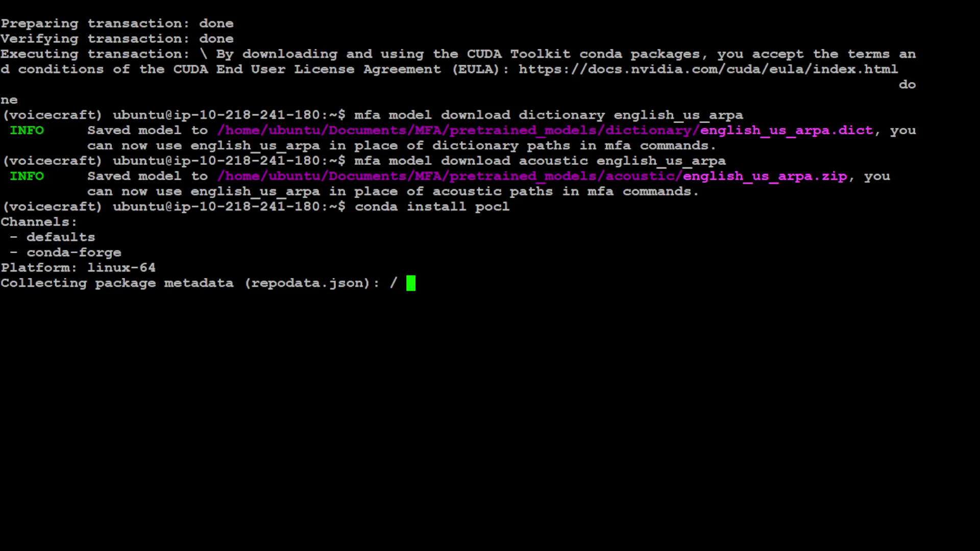
{"action": "left_click", "coordinate": [235, 383]}
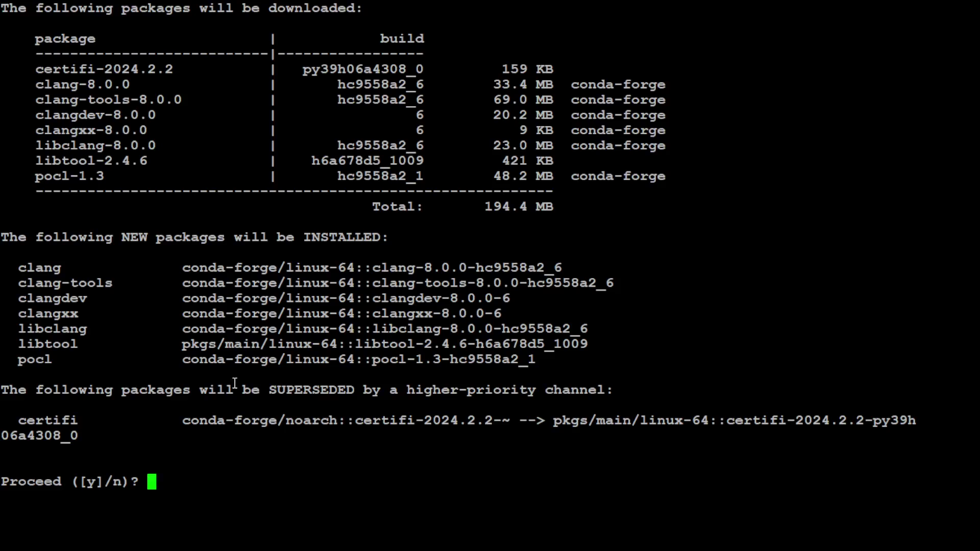
{"action": "type", "text": "y"}
{"action": "key", "text": "Return"}
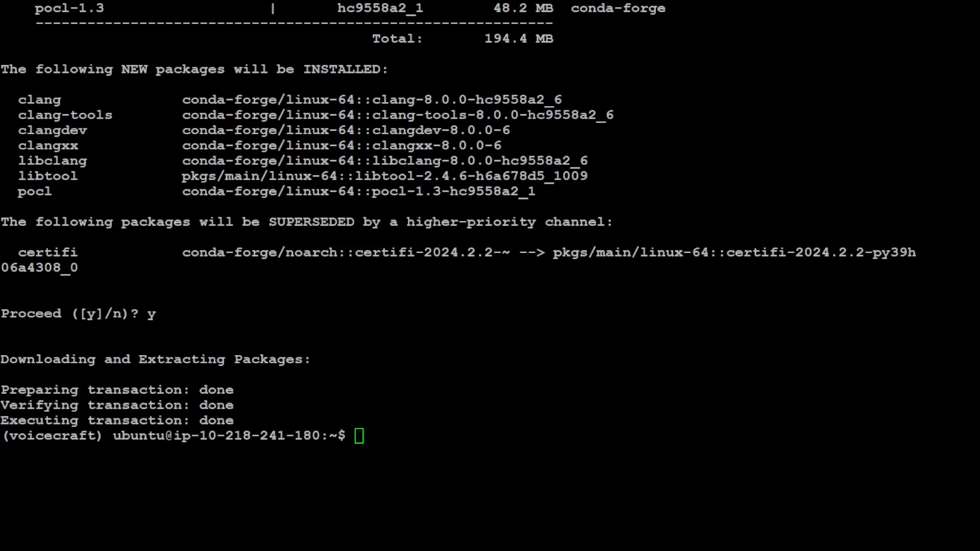
{"action": "left_click", "coordinate": [439, 422]}
Clear the screen and force-reinstall ipykernel 6.28.0 into voicecraft without dependencies
{"action": "type", "text": "clear"}
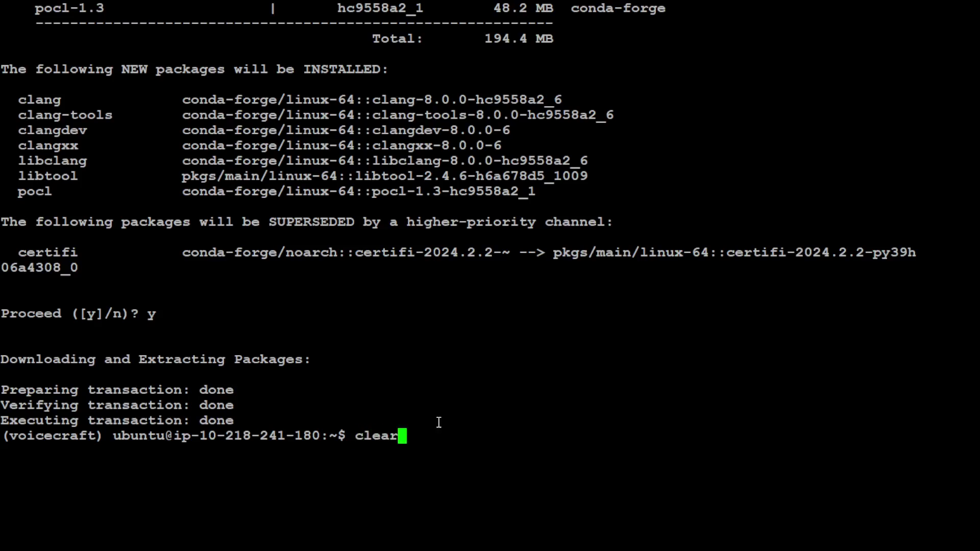
{"action": "key", "text": "Return"}
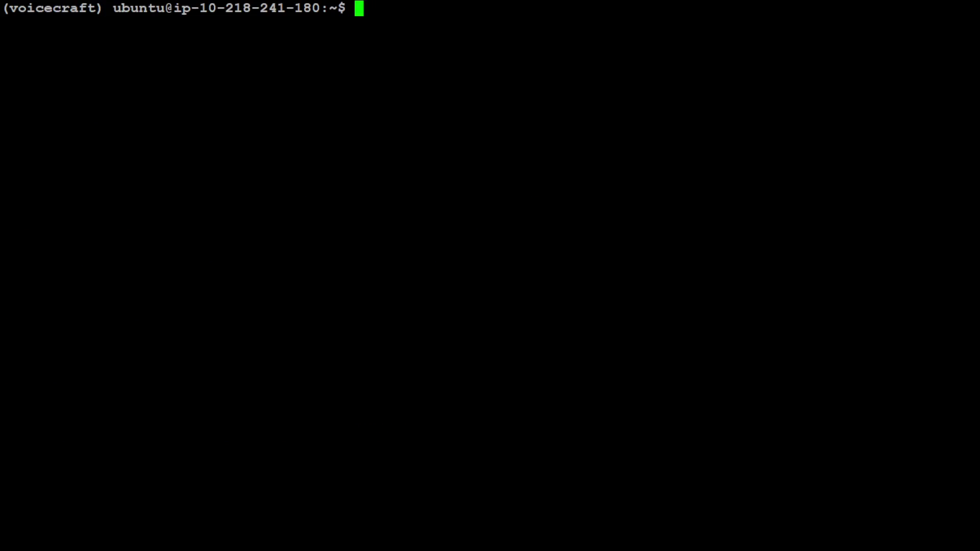
{"action": "type", "text": "conda install -n voicecraft ipykernel --no-deps --force-reinstall"}
{"action": "key", "text": "Return"}
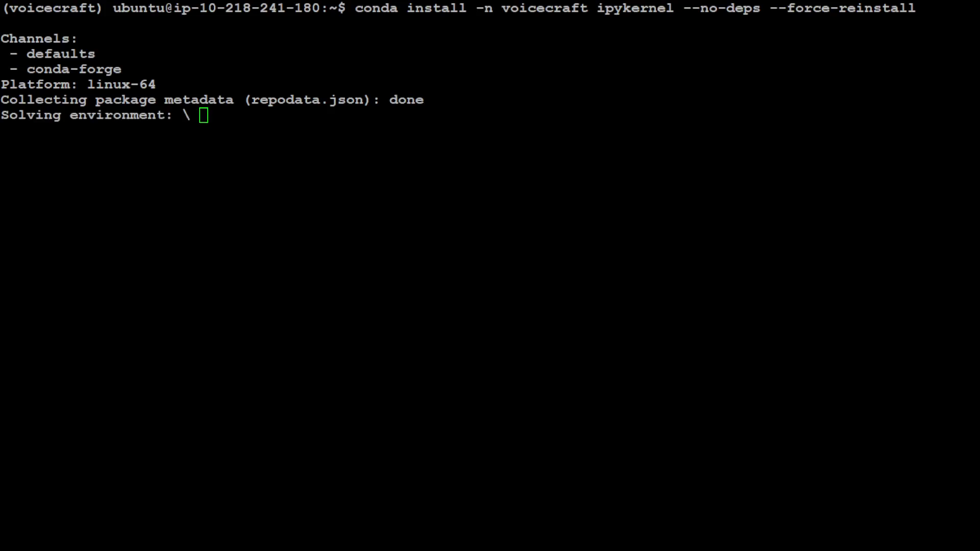
{"action": "key", "text": "Return"}
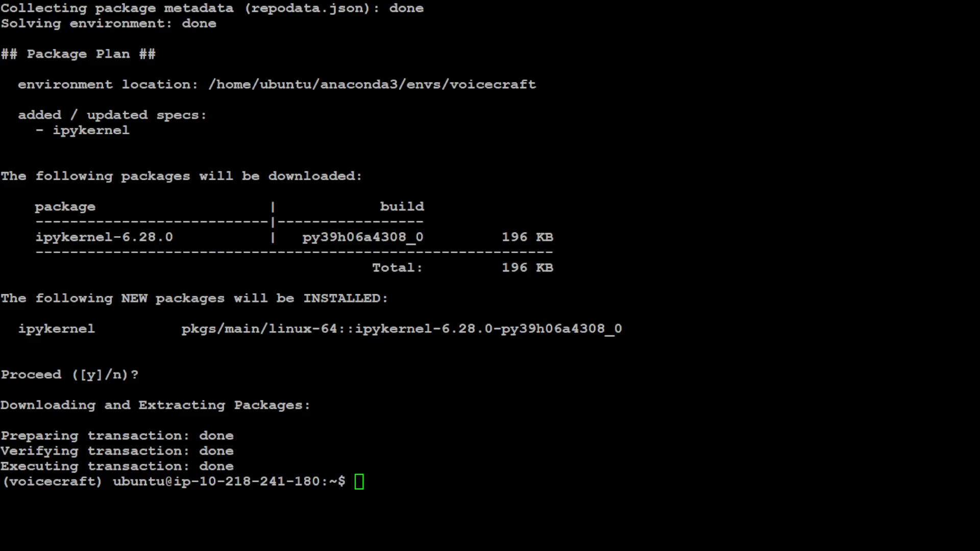
Clear the screen and paste the apt-get install for espeak and libespeak packages
{"action": "left_click", "coordinate": [455, 414]}
{"action": "type", "text": "clear"}
{"action": "key", "text": "Return"}
{"action": "right_click", "coordinate": [643, 271]}
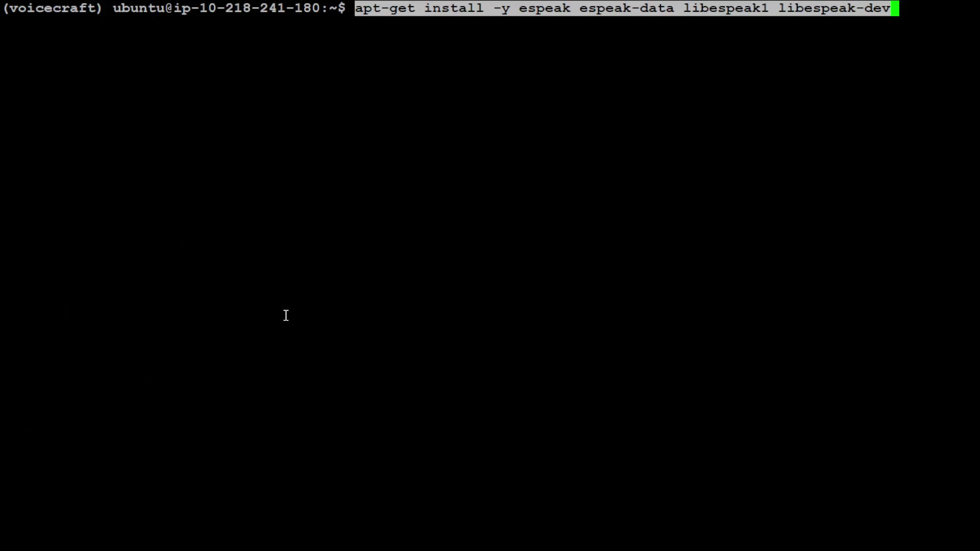
Install espeak, espeak-data, libespeak1 and libespeak-dev with sudo, then all festival* packages
{"action": "key", "text": "Left"}
{"action": "key", "text": "Left"}
{"action": "key", "text": "Left"}
{"action": "key", "text": "Left"}
{"action": "key", "text": "Left"}
{"action": "key", "text": "Left"}
{"action": "key", "text": "Left"}
{"action": "key", "text": "Left"}
{"action": "key", "text": "Left"}
{"action": "key", "text": "Left"}
{"action": "key", "text": "Left"}
{"action": "key", "text": "Left"}
{"action": "key", "text": "Left"}
{"action": "key", "text": "Left"}
{"action": "key", "text": "Left"}
{"action": "key", "text": "Left"}
{"action": "key", "text": "Left"}
{"action": "key", "text": "Left"}
{"action": "key", "text": "Left"}
{"action": "key", "text": "Left"}
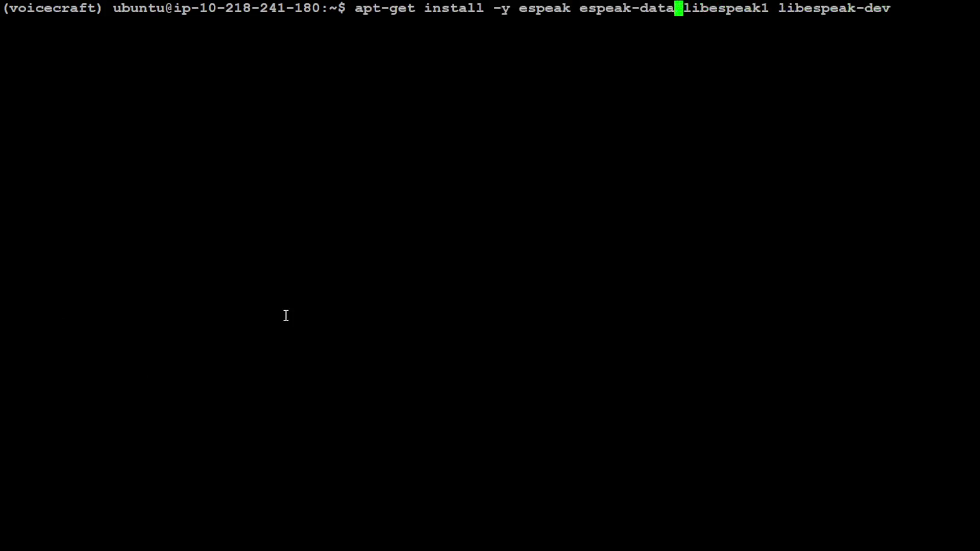
{"action": "key", "text": "Left"}
{"action": "key", "text": "Left"}
{"action": "key", "text": "Left"}
{"action": "key", "text": "Left"}
{"action": "key", "text": "Left"}
{"action": "key", "text": "Left"}
{"action": "key", "text": "Left"}
{"action": "key", "text": "Left"}
{"action": "key", "text": "Left"}
{"action": "key", "text": "Left"}
{"action": "key", "text": "Left"}
{"action": "key", "text": "Left"}
{"action": "key", "text": "Left"}
{"action": "key", "text": "Left"}
{"action": "key", "text": "Left"}
{"action": "key", "text": "Left"}
{"action": "key", "text": "Left"}
{"action": "key", "text": "Left"}
{"action": "key", "text": "Left"}
{"action": "key", "text": "Left"}
{"action": "type", "text": "sudo"}
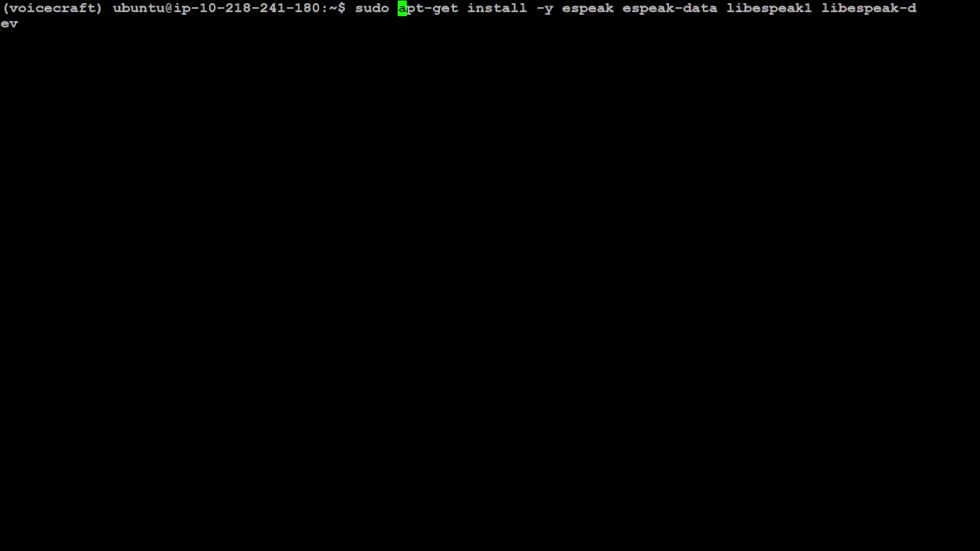
{"action": "key", "text": "Return"}
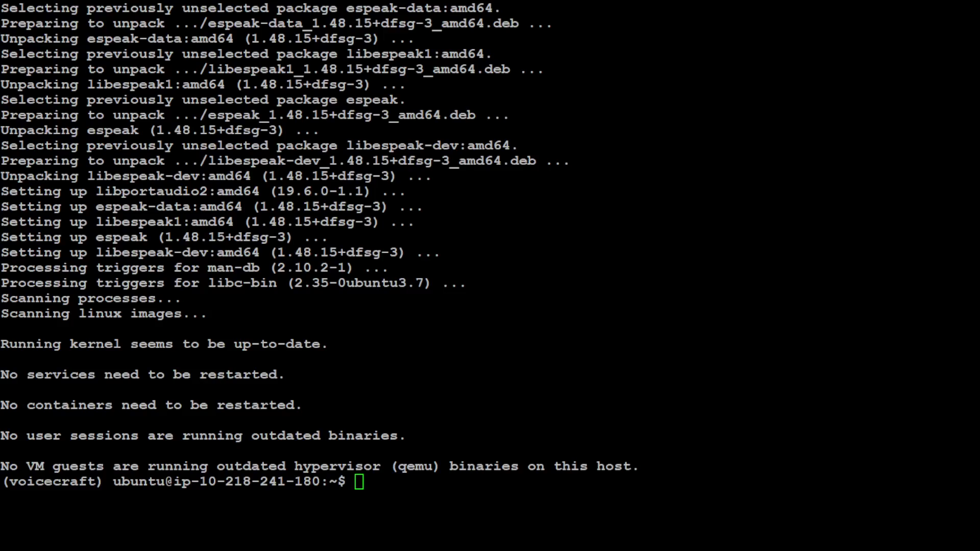
{"action": "right_click", "coordinate": [525, 332]}
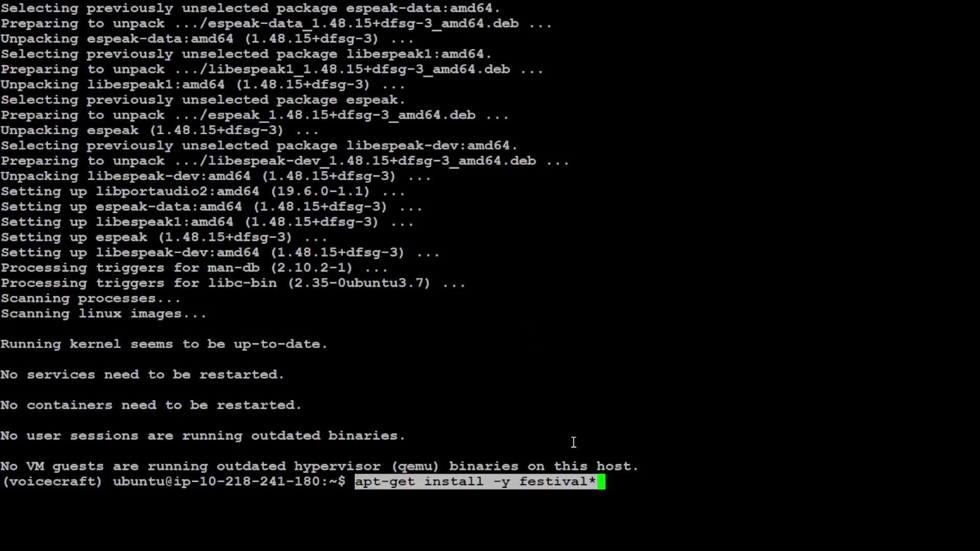
{"action": "key", "text": "Return"}
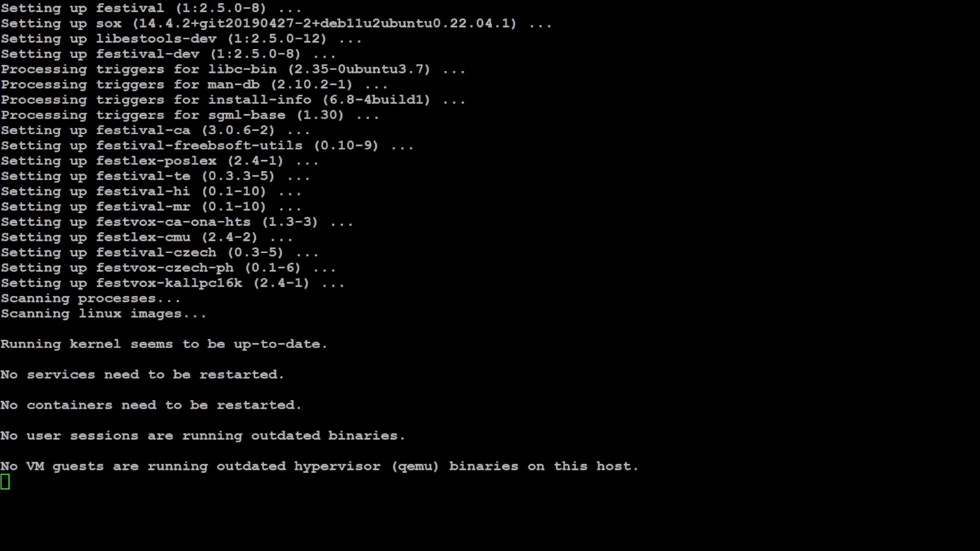
Install build-essential on the server with sudo apt-get
{"action": "left_click", "coordinate": [573, 377]}
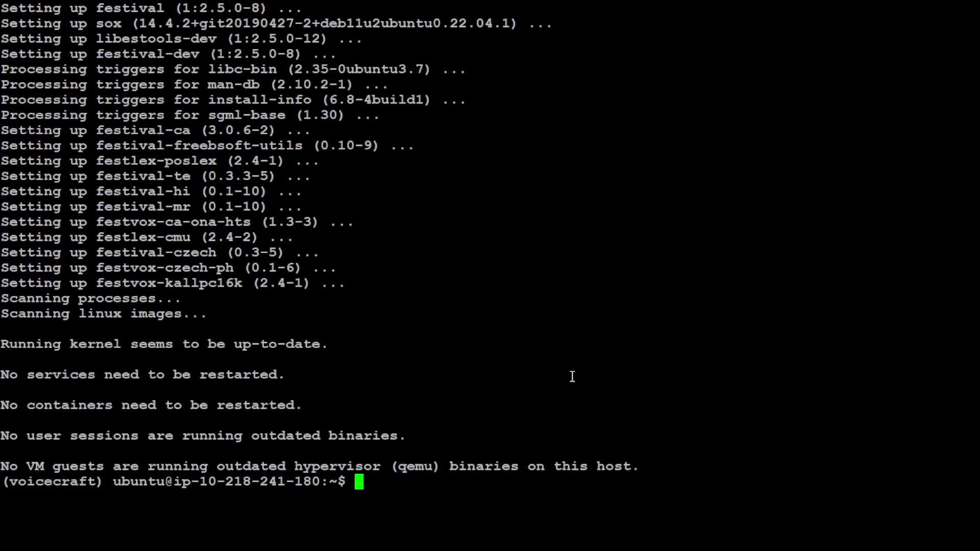
{"action": "type", "text": "sudo"}
{"action": "right_click", "coordinate": [552, 318]}
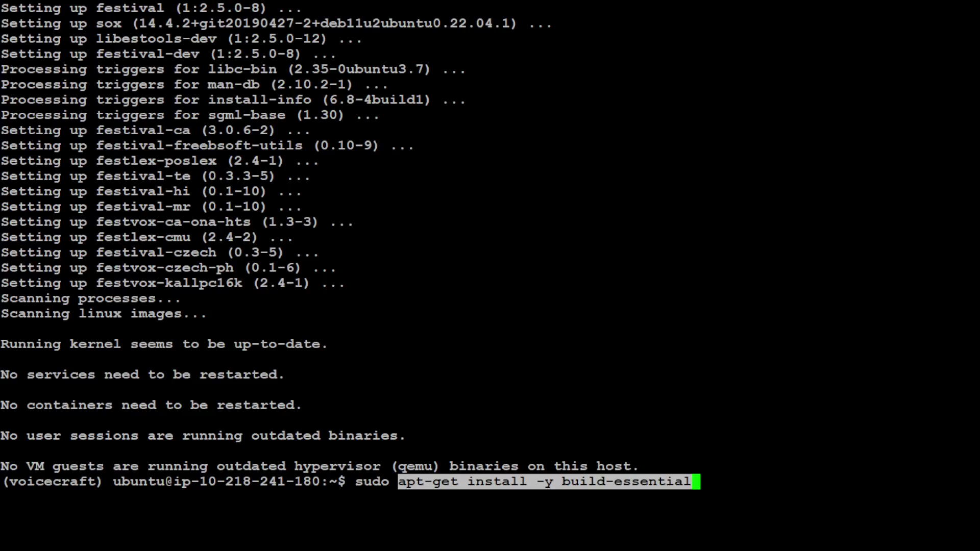
{"action": "key", "text": "Return"}
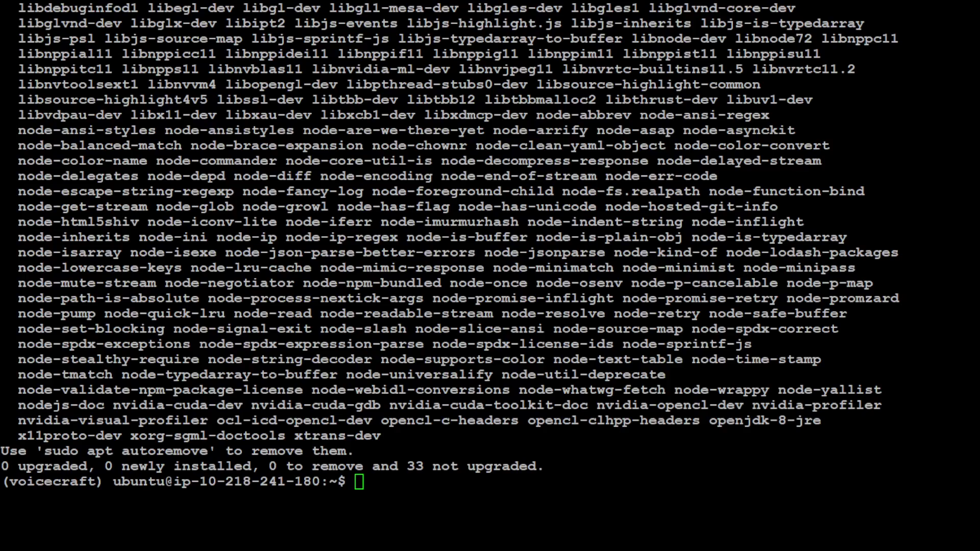
Install the audio libraries flac, libasound2-dev, libsndfile1-dev and vorbis-tools with sudo apt-get
{"action": "left_click", "coordinate": [447, 290]}
{"action": "type", "text": "sudo"}
{"action": "right_click", "coordinate": [303, 328]}
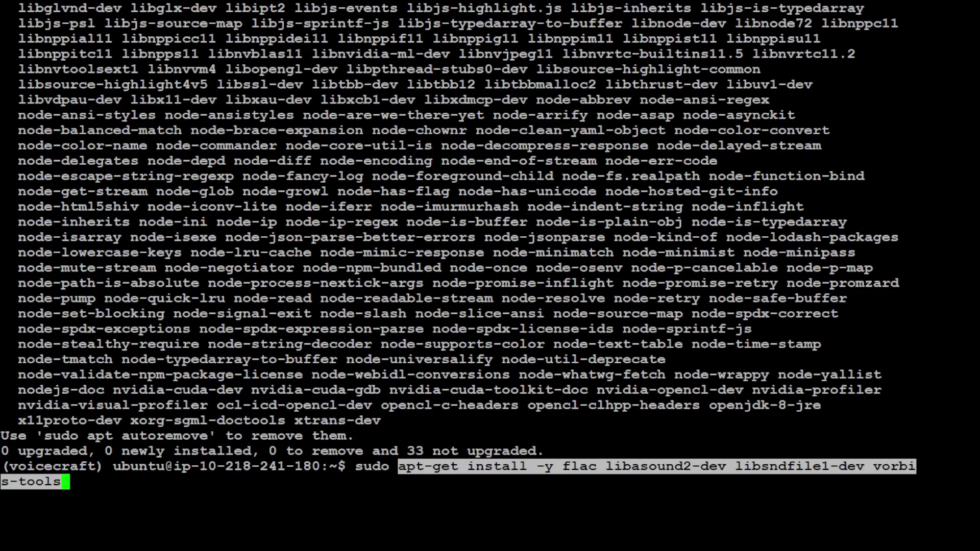
{"action": "key", "text": "Return"}
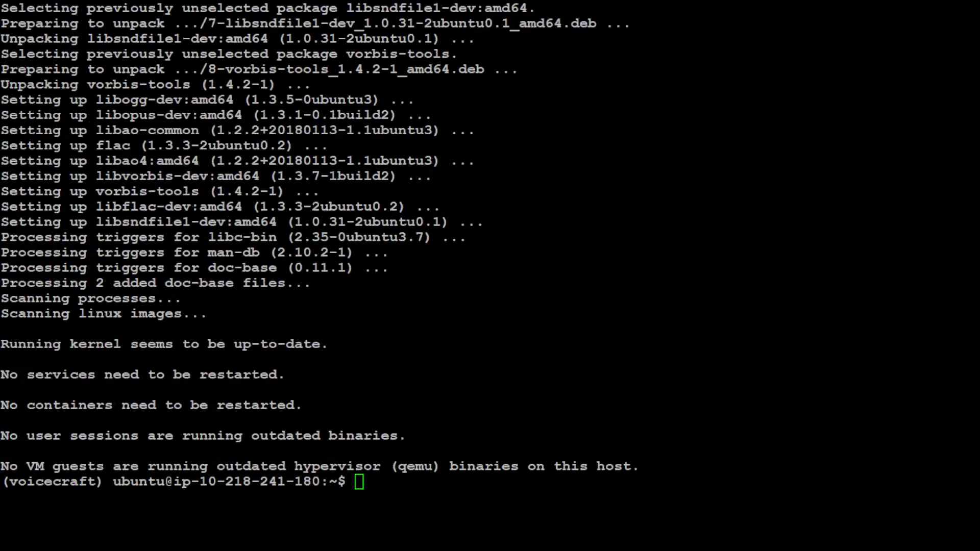
Install libxml2-dev, libxslt-dev and zlib1g-dev, then paste the pip requirements command
{"action": "left_click", "coordinate": [541, 336]}
{"action": "type", "text": "sudo"}
{"action": "type", "text": "apt-get install -y libxml2-dev libxslt-dev zlib1g-dev"}
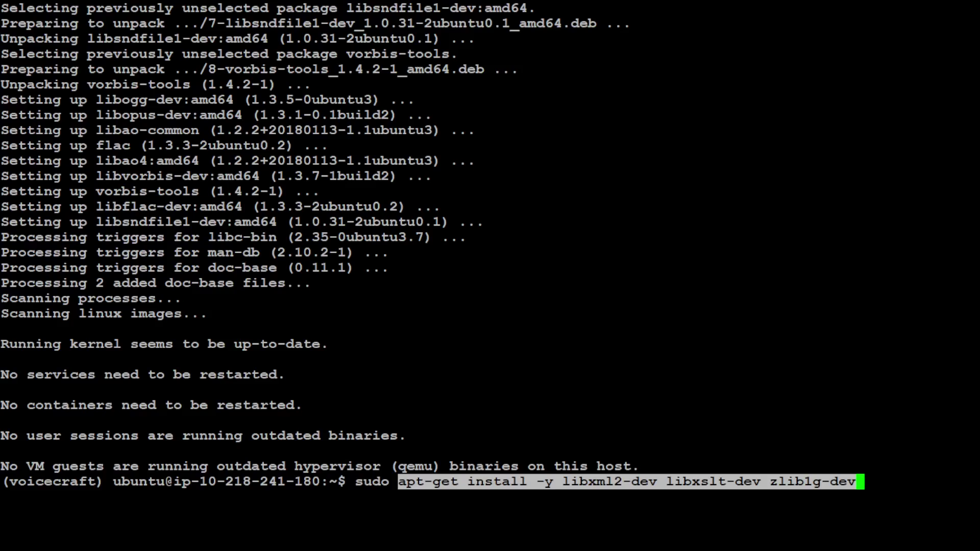
{"action": "key", "text": "Return"}
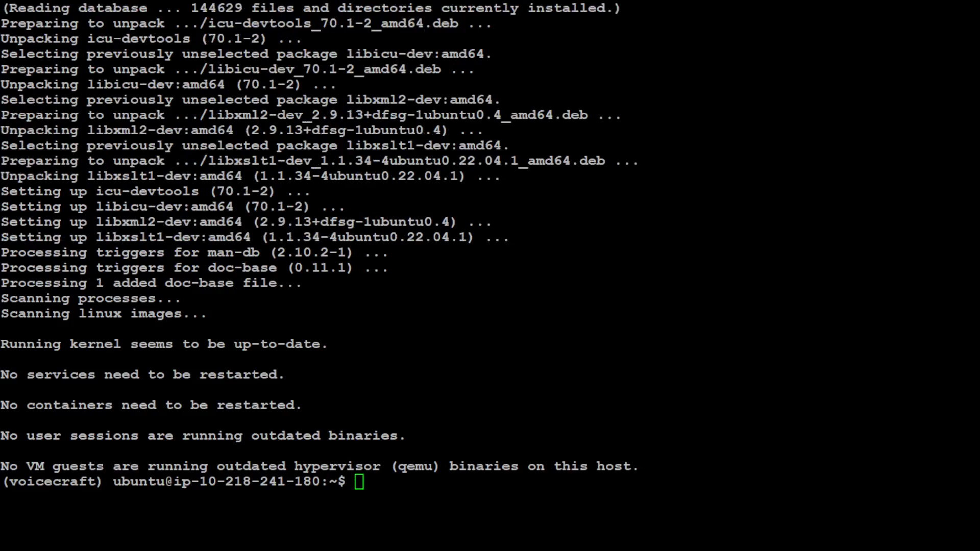
{"action": "type", "text": "pip install -r gradio_requirements.txt"}
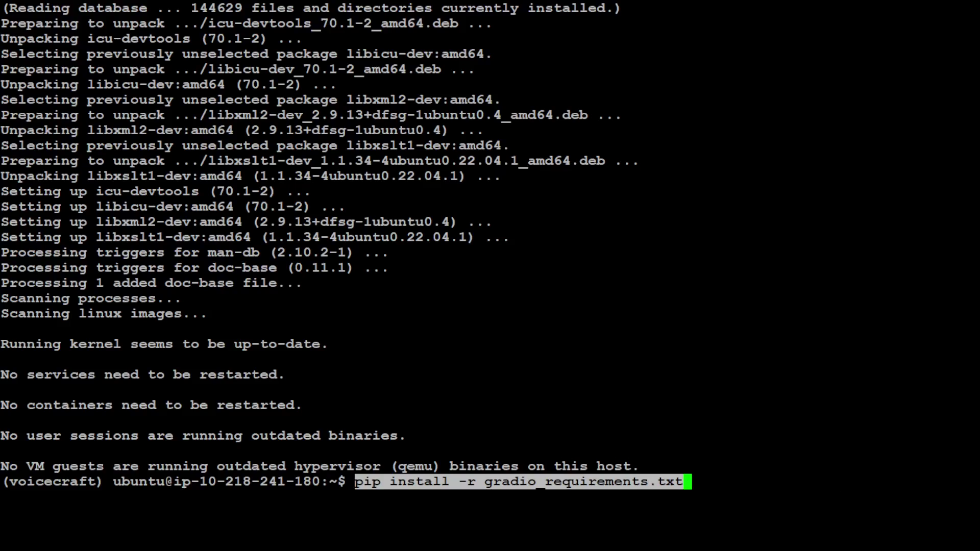
Install the packages from gradio_requirements.txt, then launch VoiceCraft with python gradio_app.py
{"action": "key", "text": "Return"}
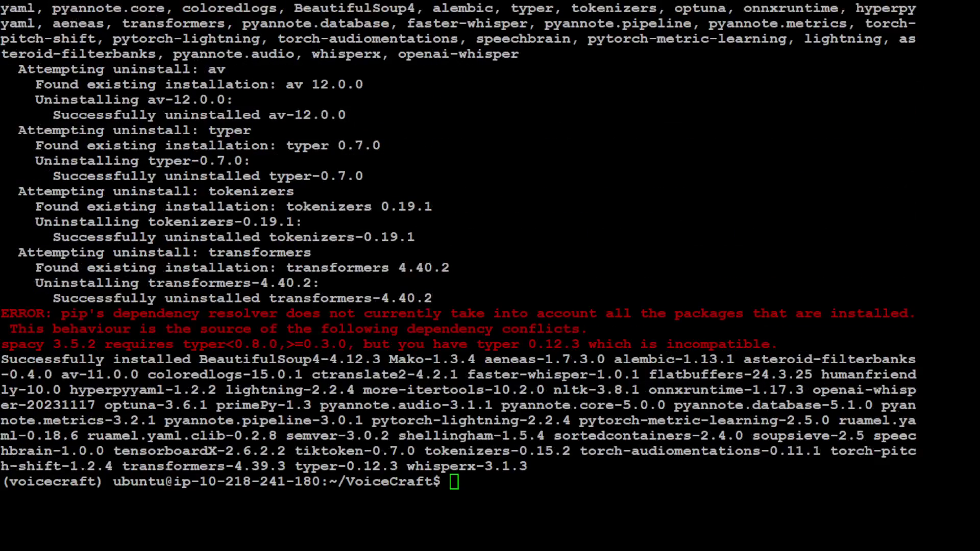
{"action": "right_click", "coordinate": [549, 205]}
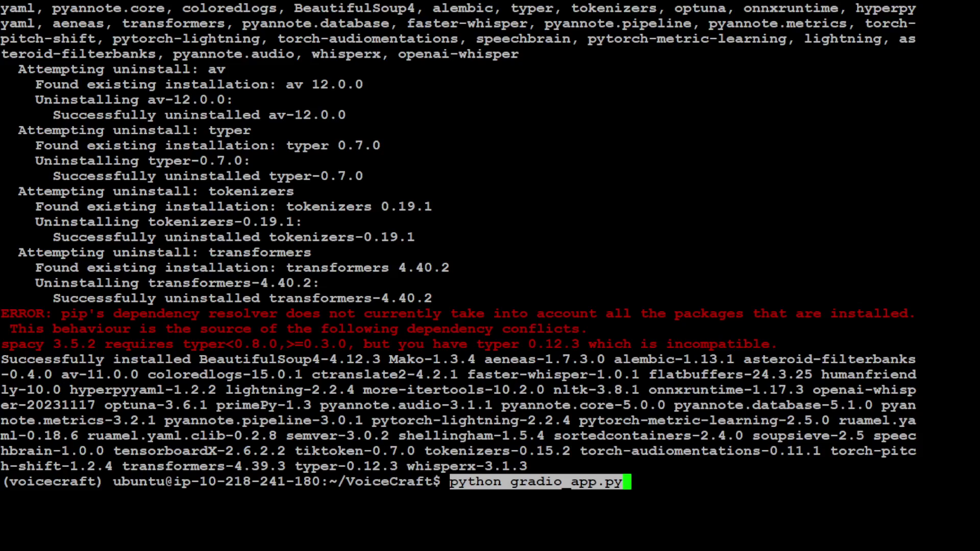
{"action": "key", "text": "Return"}
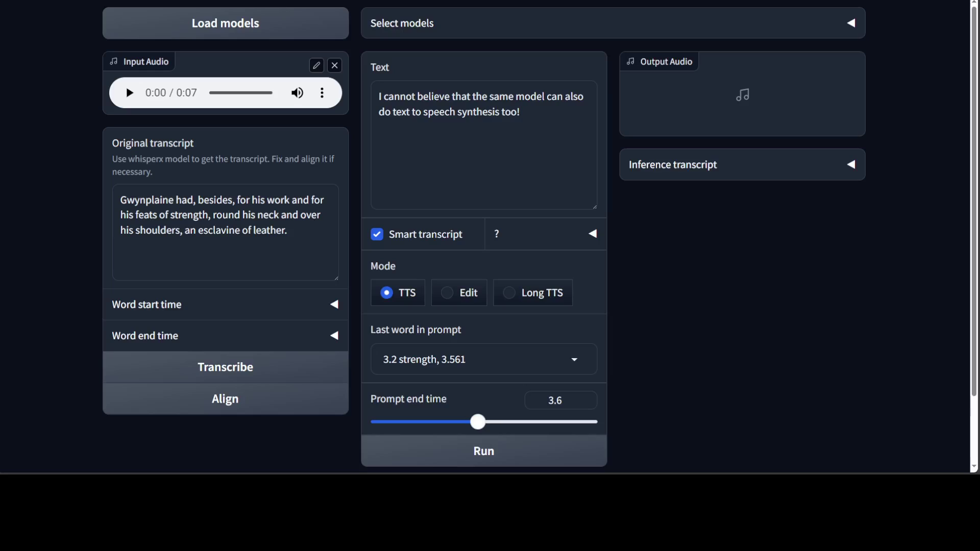
Play the sample voice, clear Input Audio, and play the newly loaded 7-second clip
{"action": "left_click", "coordinate": [129, 94]}
{"action": "left_click", "coordinate": [335, 66]}
{"action": "left_click", "coordinate": [334, 65]}
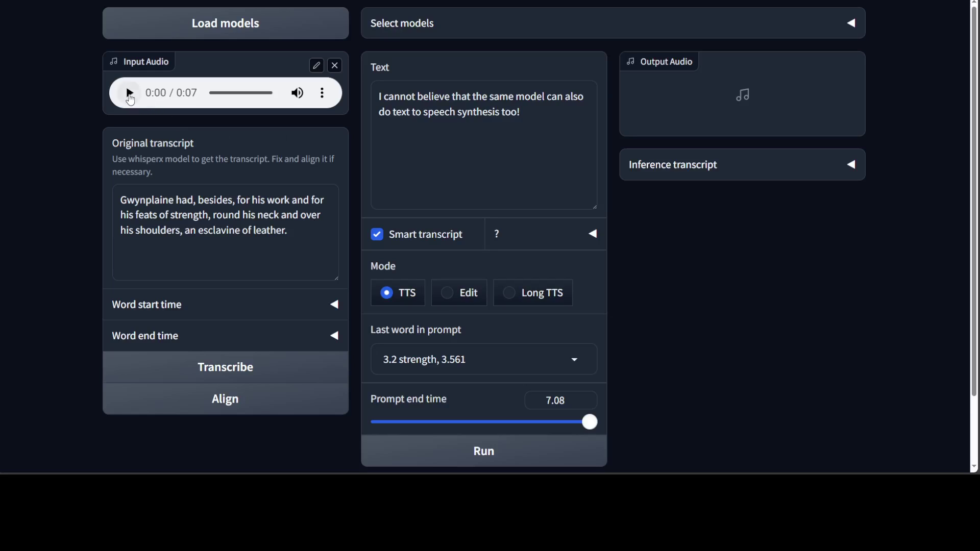
{"action": "left_click", "coordinate": [130, 94]}
Transcribe the new voice clip and select the resulting transcript text for review
{"action": "left_click", "coordinate": [241, 374]}
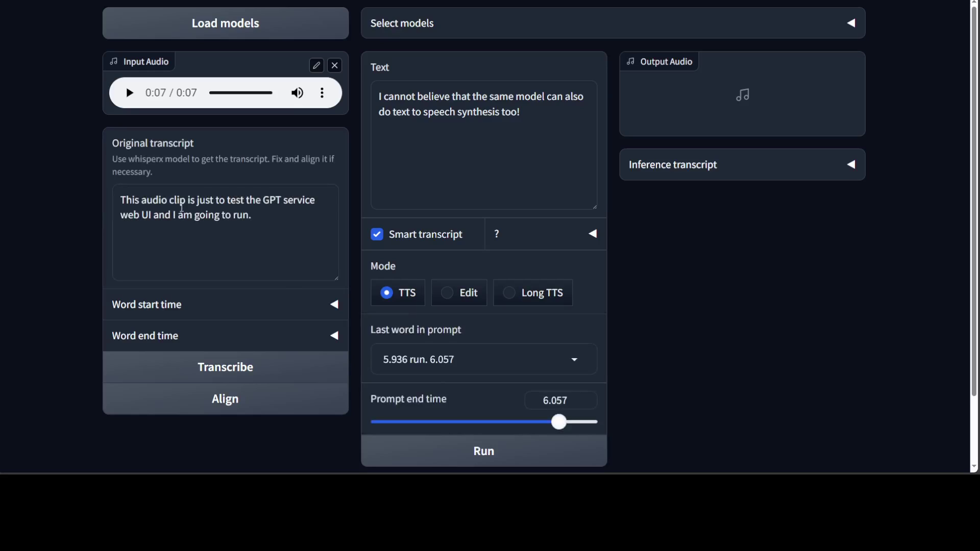
{"action": "left_click_drag", "start_coordinate": [125, 200], "coordinate": [255, 216]}
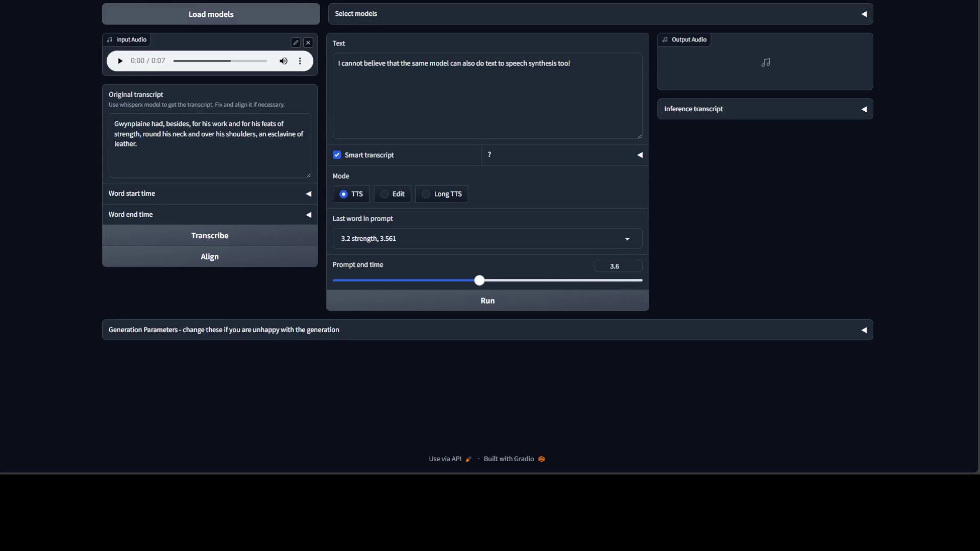
Load the VoiceCraft models, replace Input Audio with the 7-second clip, and play it
{"action": "left_click", "coordinate": [209, 15]}
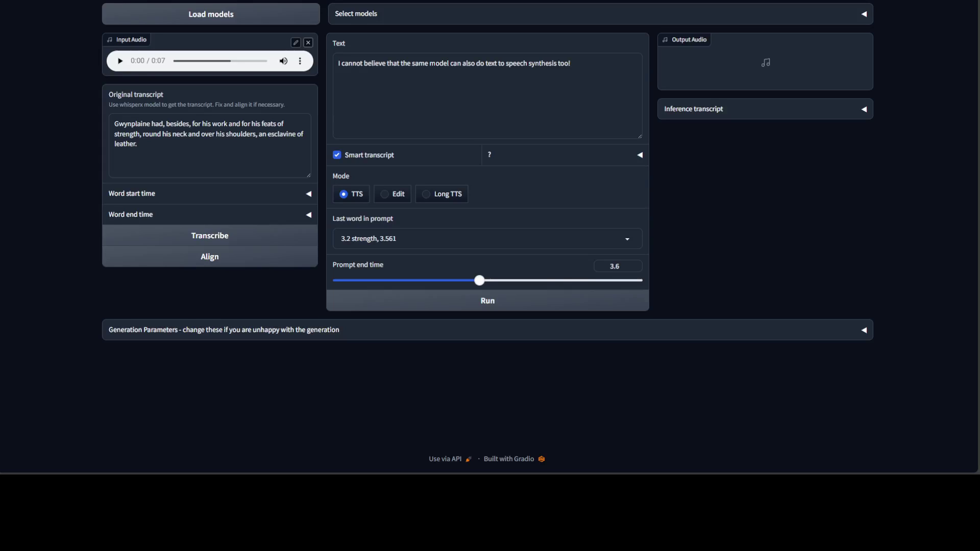
{"action": "left_click", "coordinate": [308, 42]}
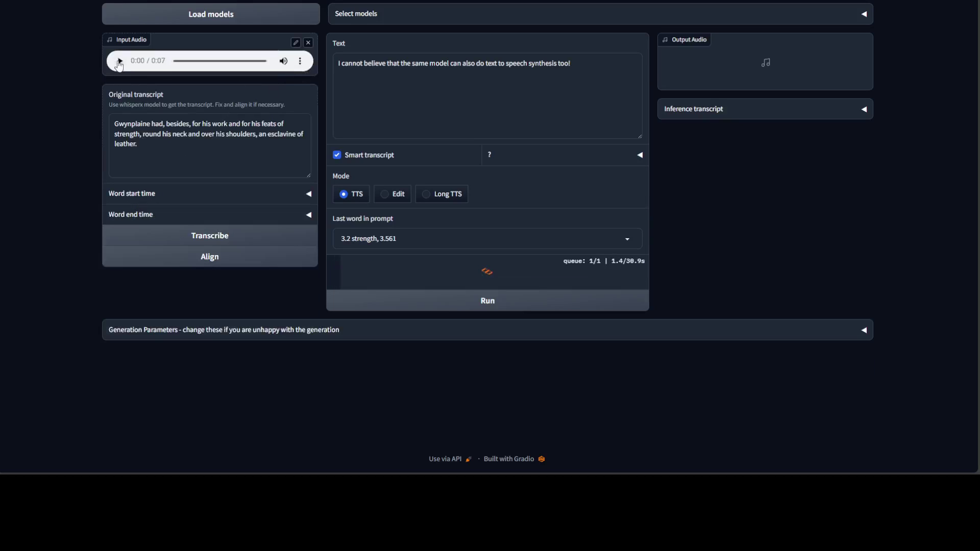
{"action": "left_click", "coordinate": [120, 61]}
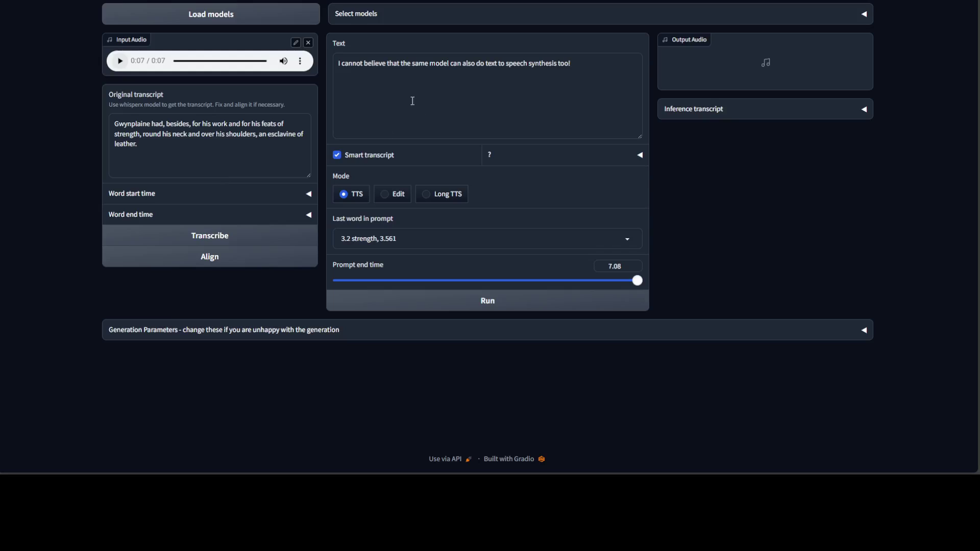
Select the target sentence, generate its speech in the cloned voice, and play Output Audio
{"action": "left_click_drag", "start_coordinate": [571, 63], "coordinate": [331, 65]}
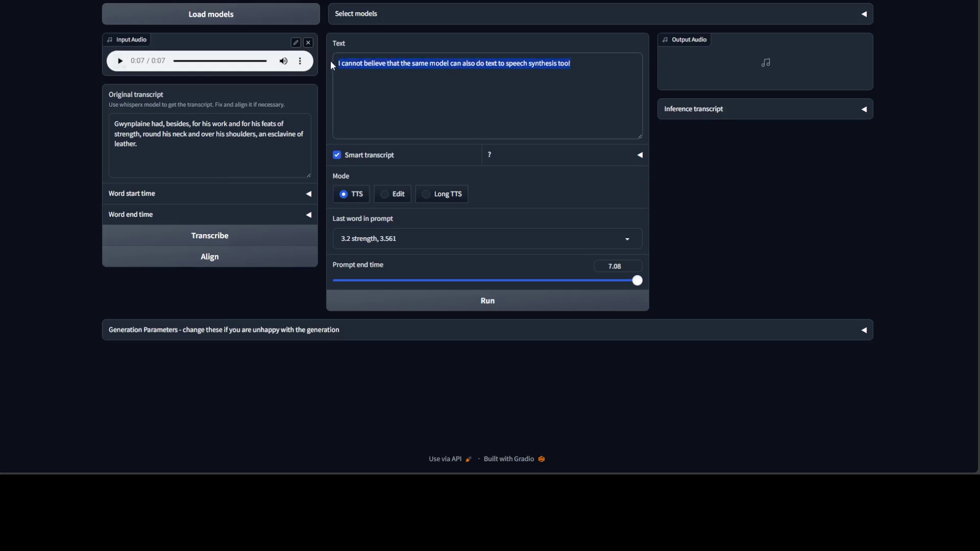
{"action": "left_click", "coordinate": [479, 301]}
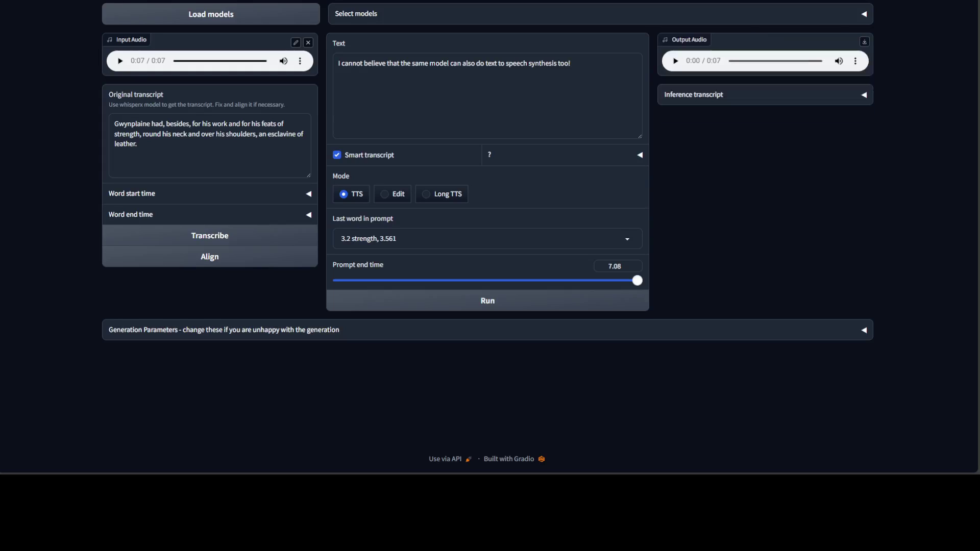
{"action": "left_click", "coordinate": [675, 61]}
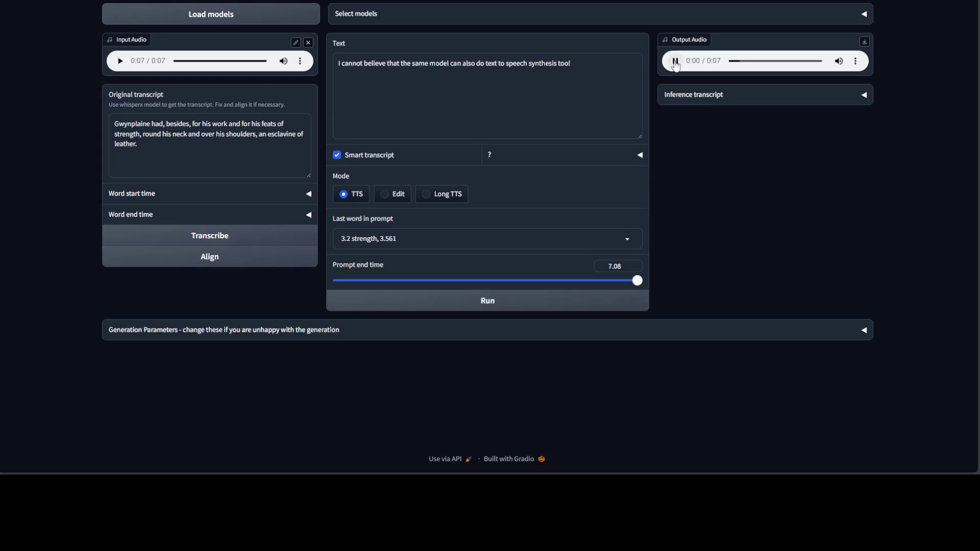